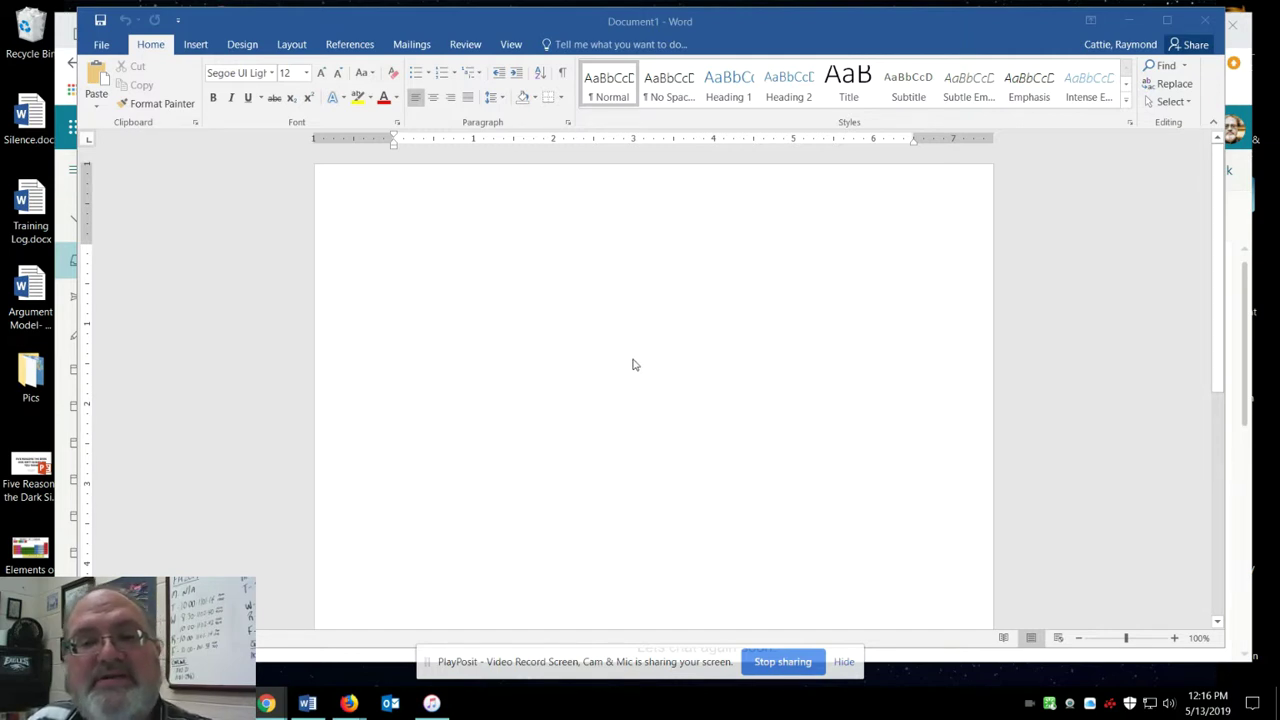
Insert a Blank built-in header and place a Plain Number 3 page number at the top of the page
click(193, 47)
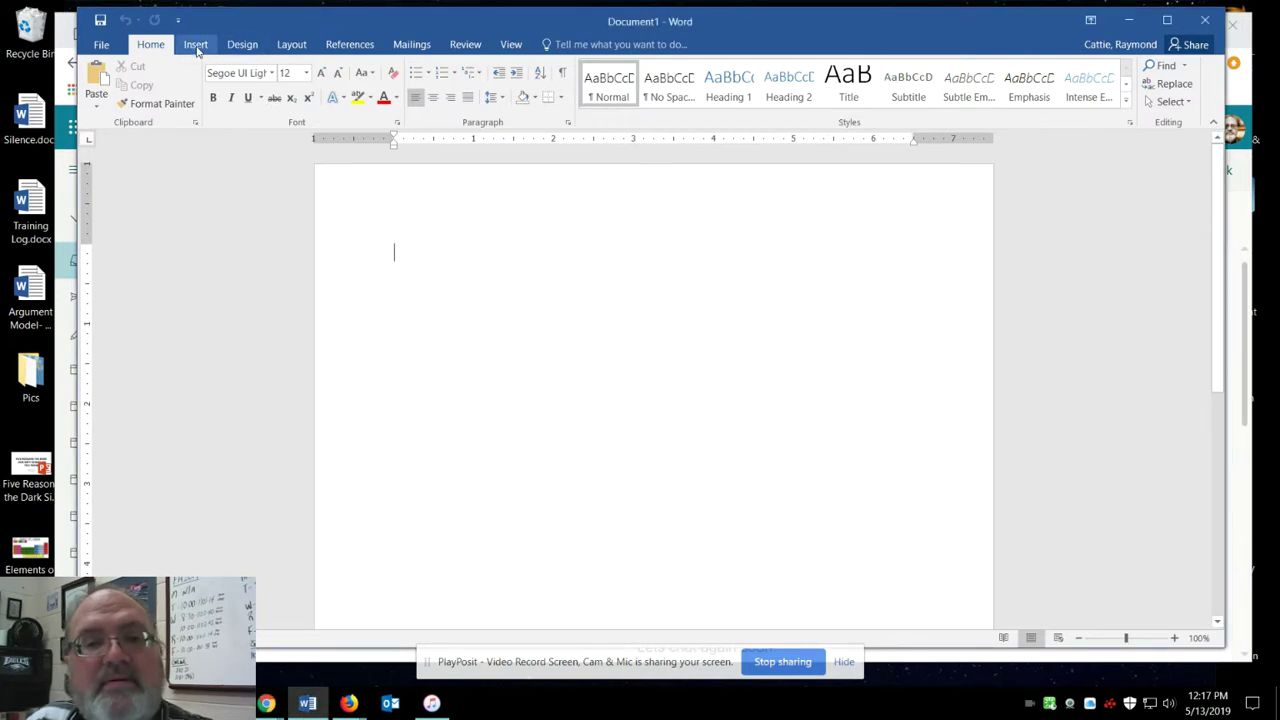
click(195, 45)
click(788, 92)
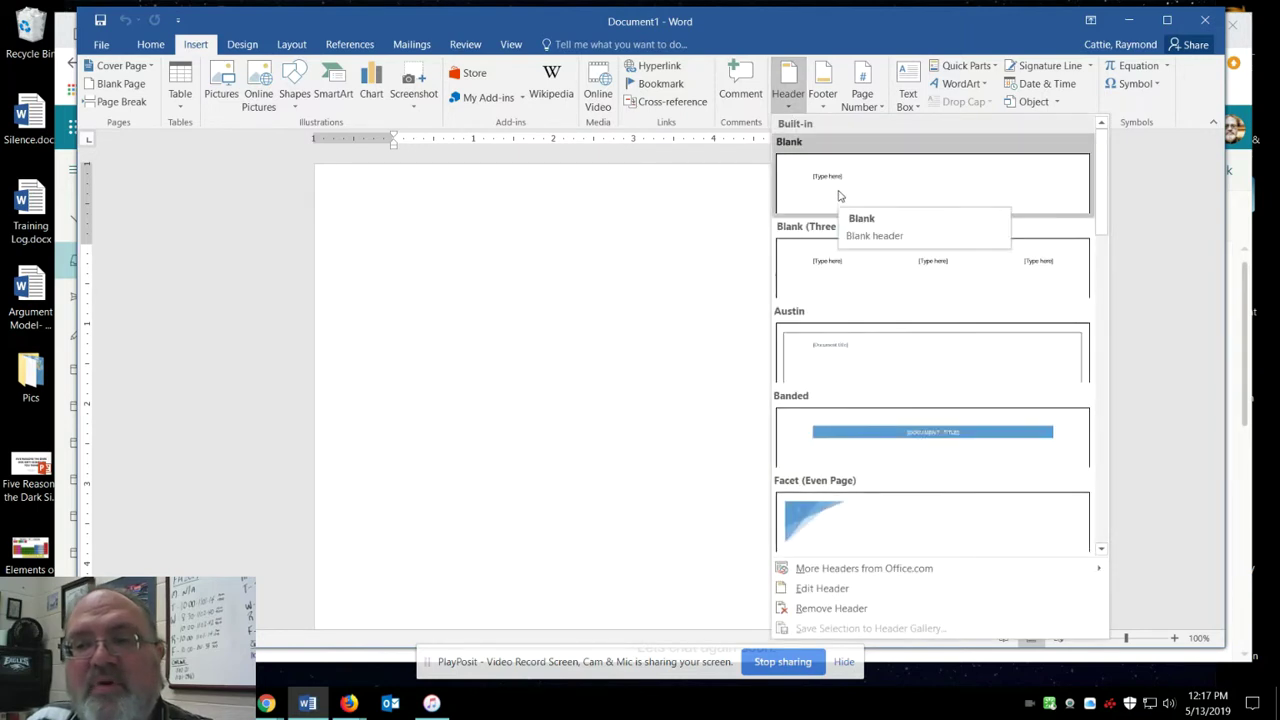
click(839, 196)
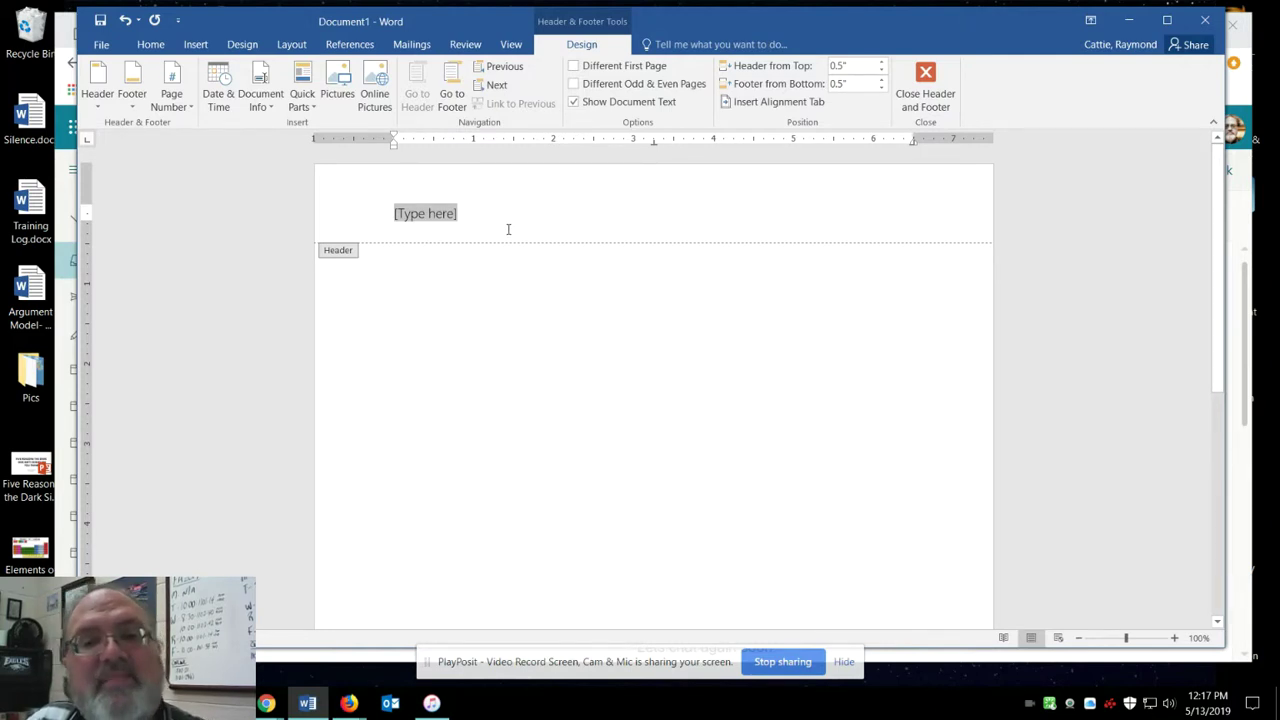
click(198, 44)
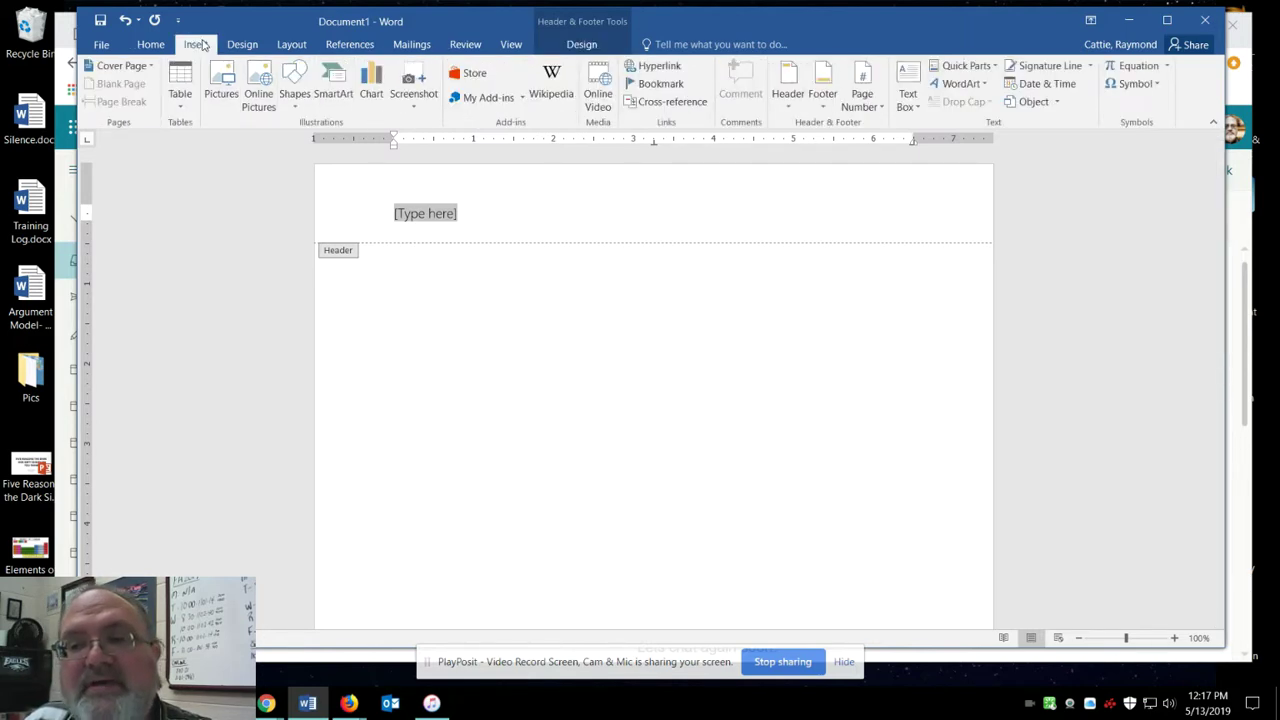
click(867, 93)
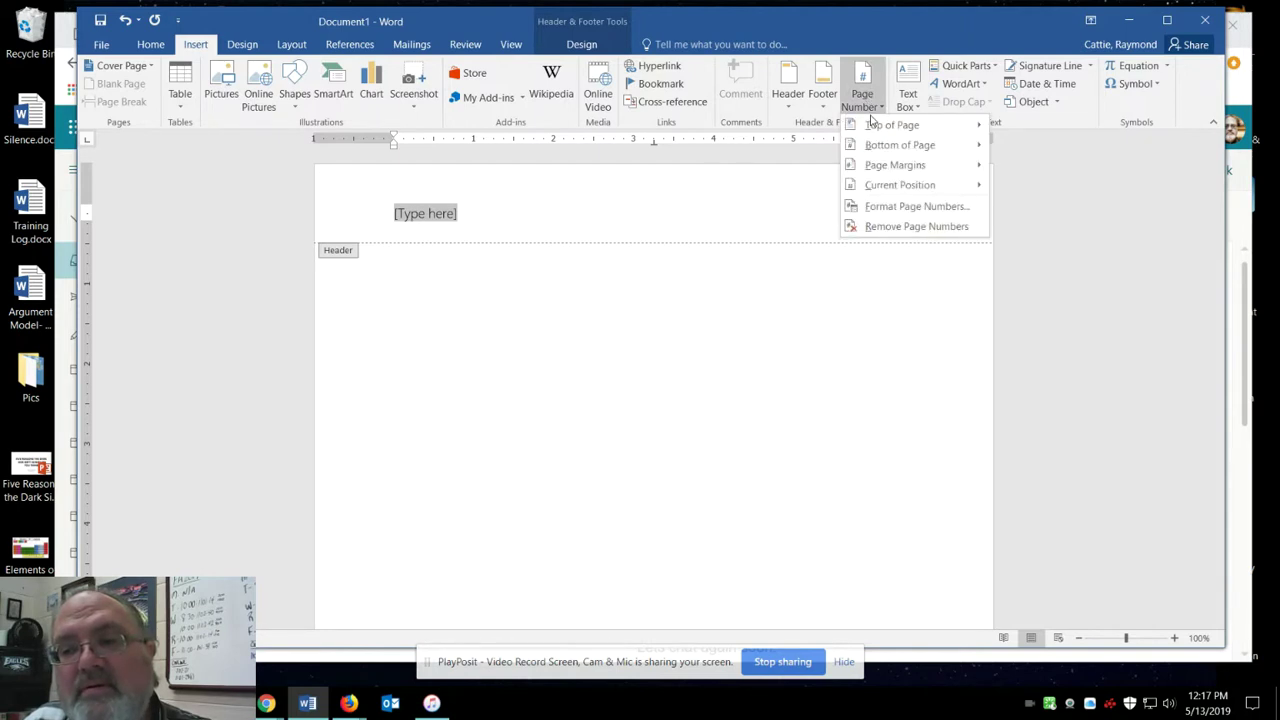
mouse_move(878, 130)
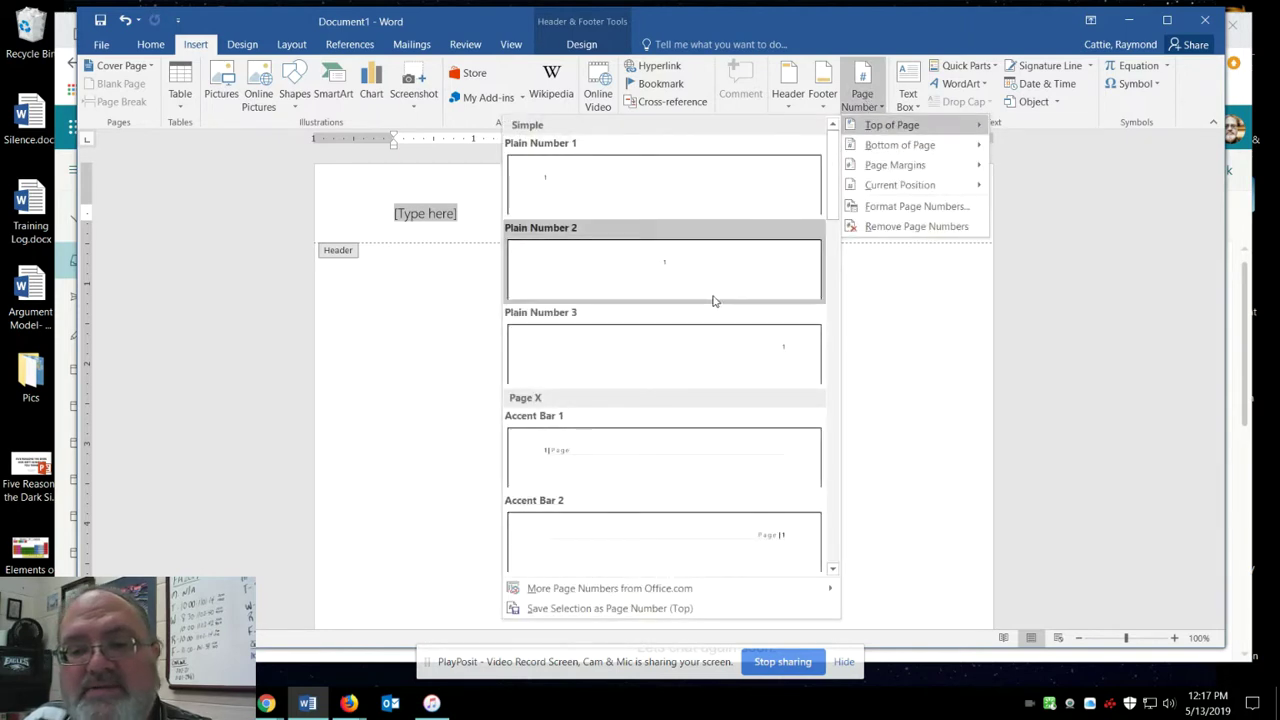
click(715, 359)
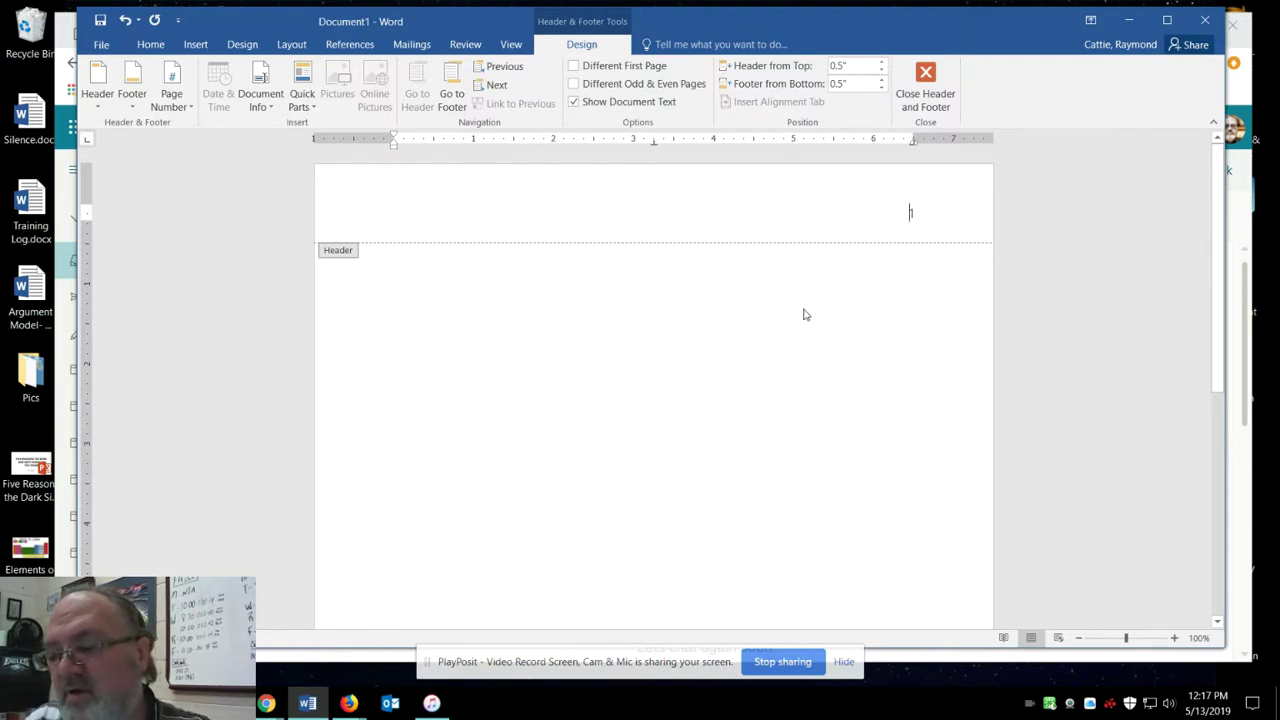
Enter the author's surname and a hyphen before the page number, and return to the document body
text(Cattie)
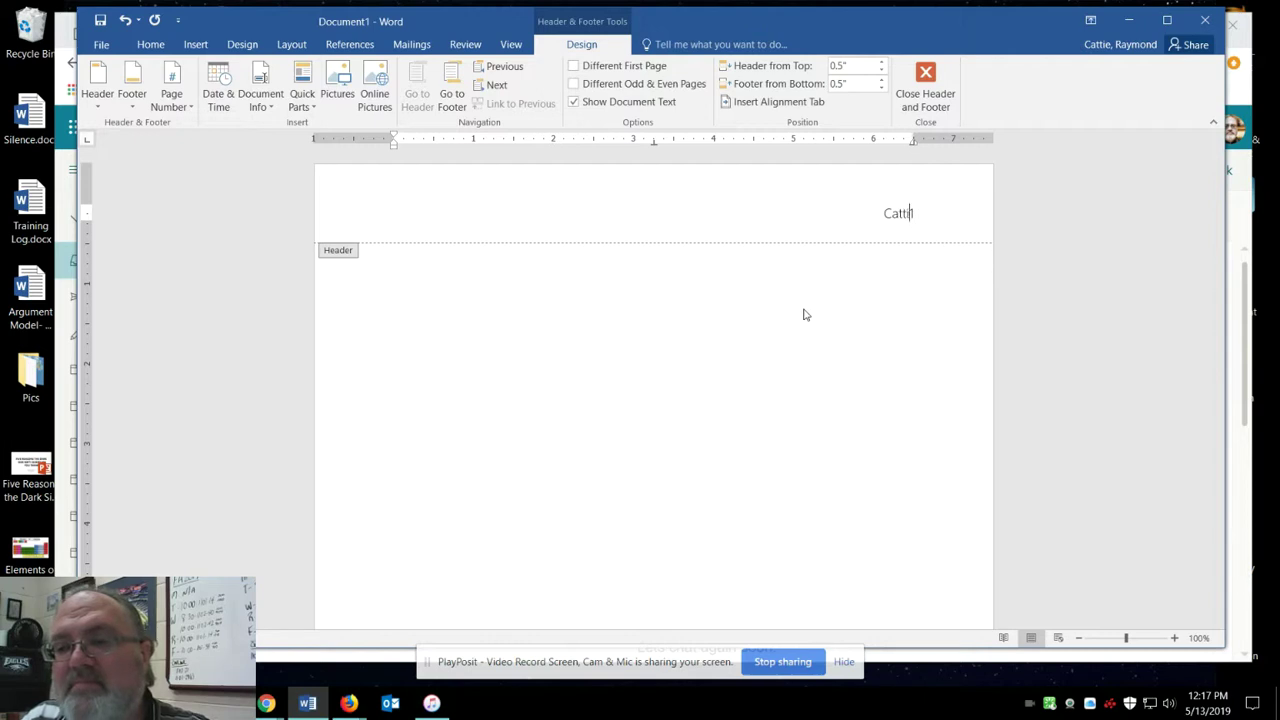
text(-)
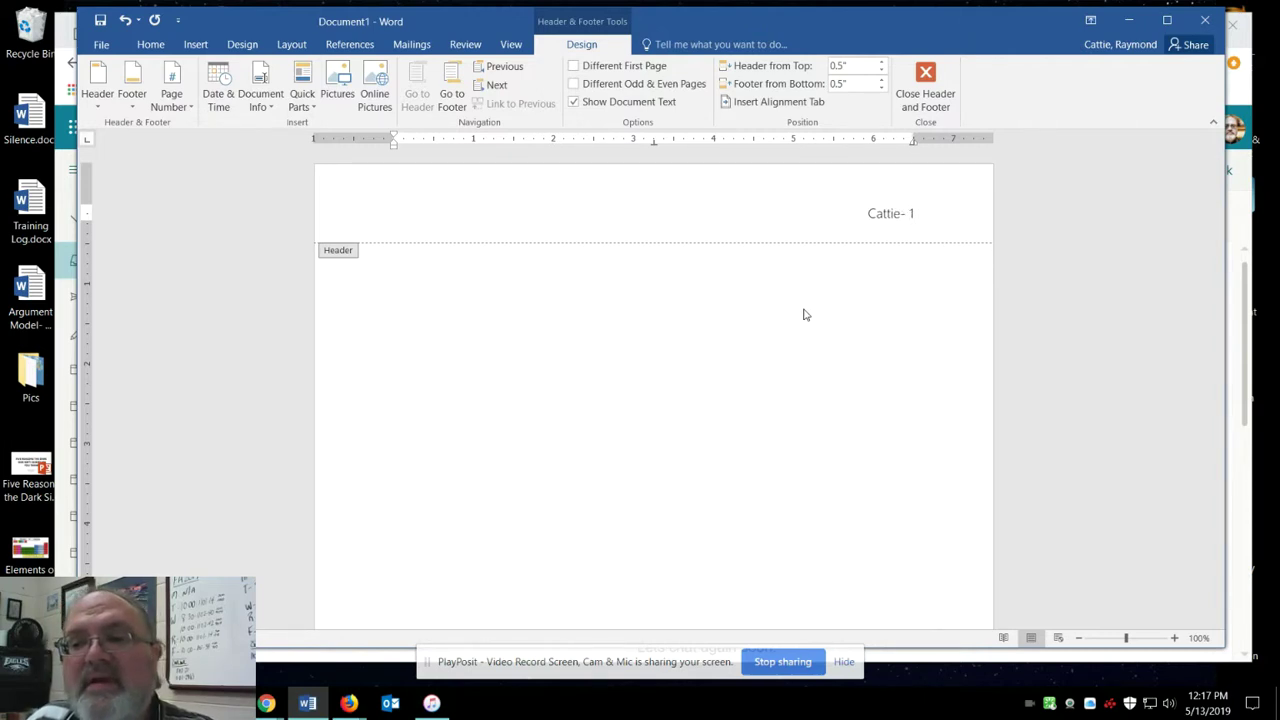
double_click(803, 315)
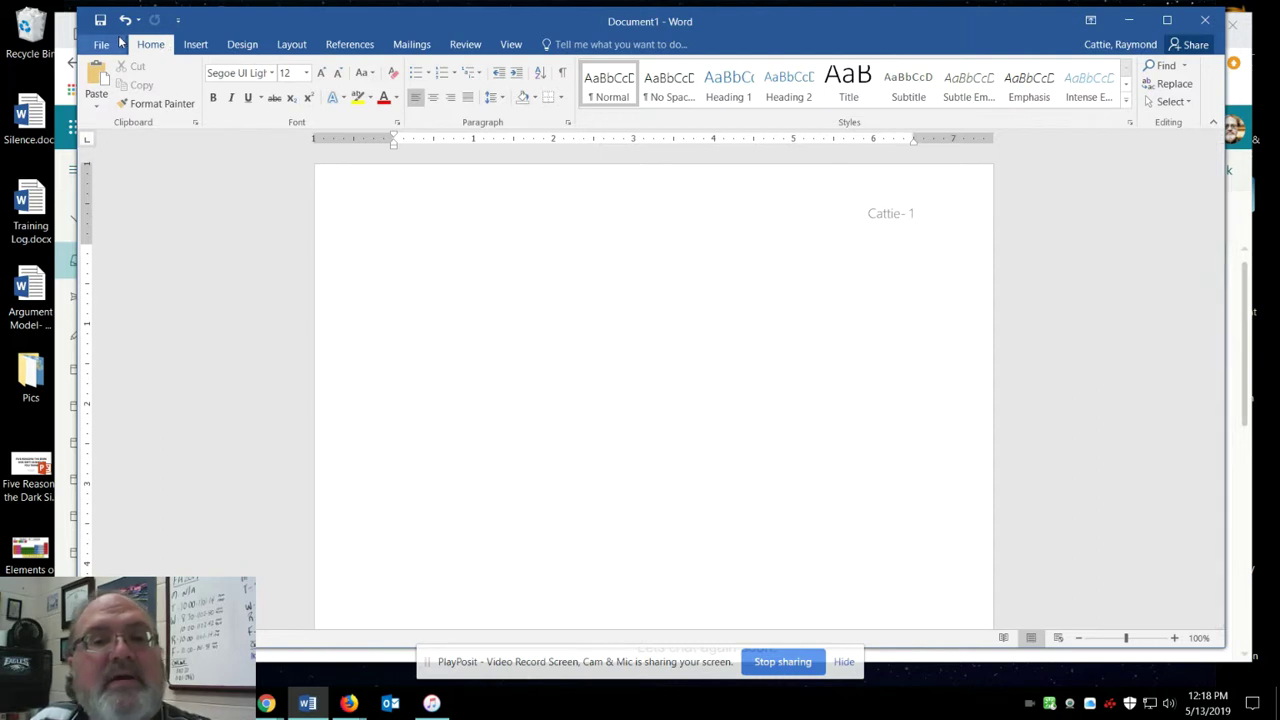
Insert a page break to start a second page and compare the headers on both pages
click(196, 44)
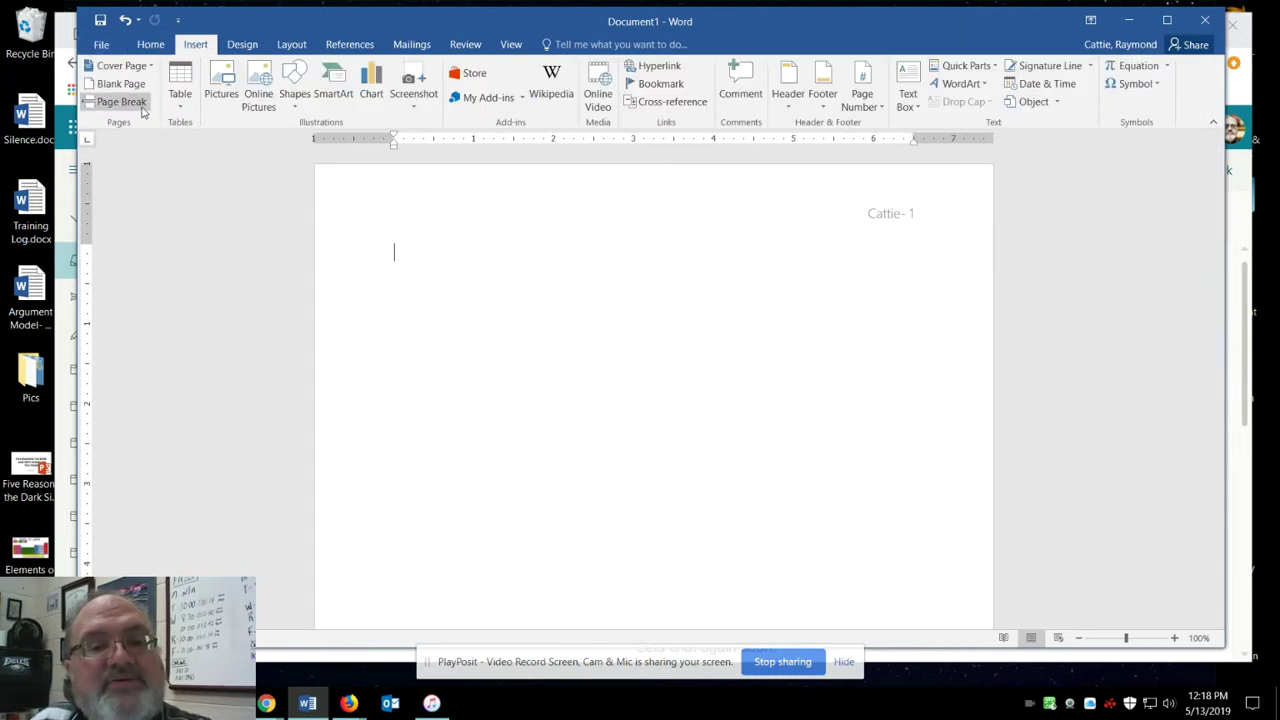
click(130, 102)
scroll(925, 371, up, 5)
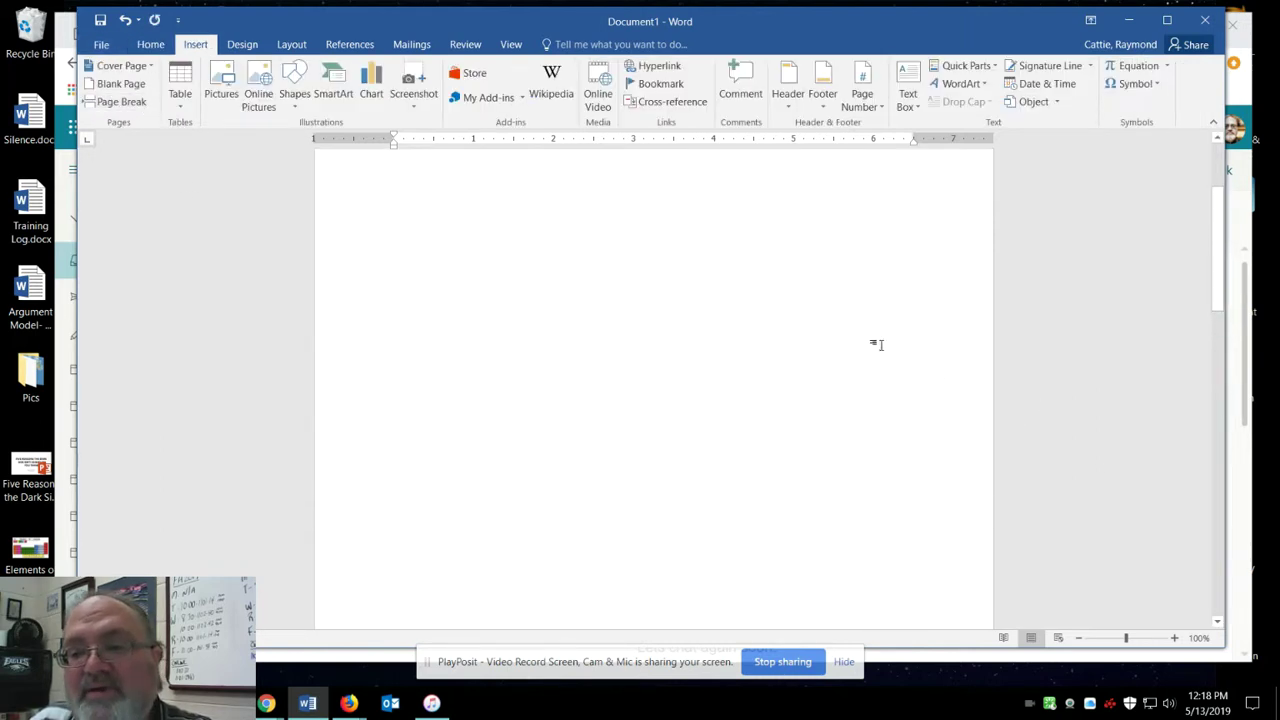
scroll(798, 279, down, 5)
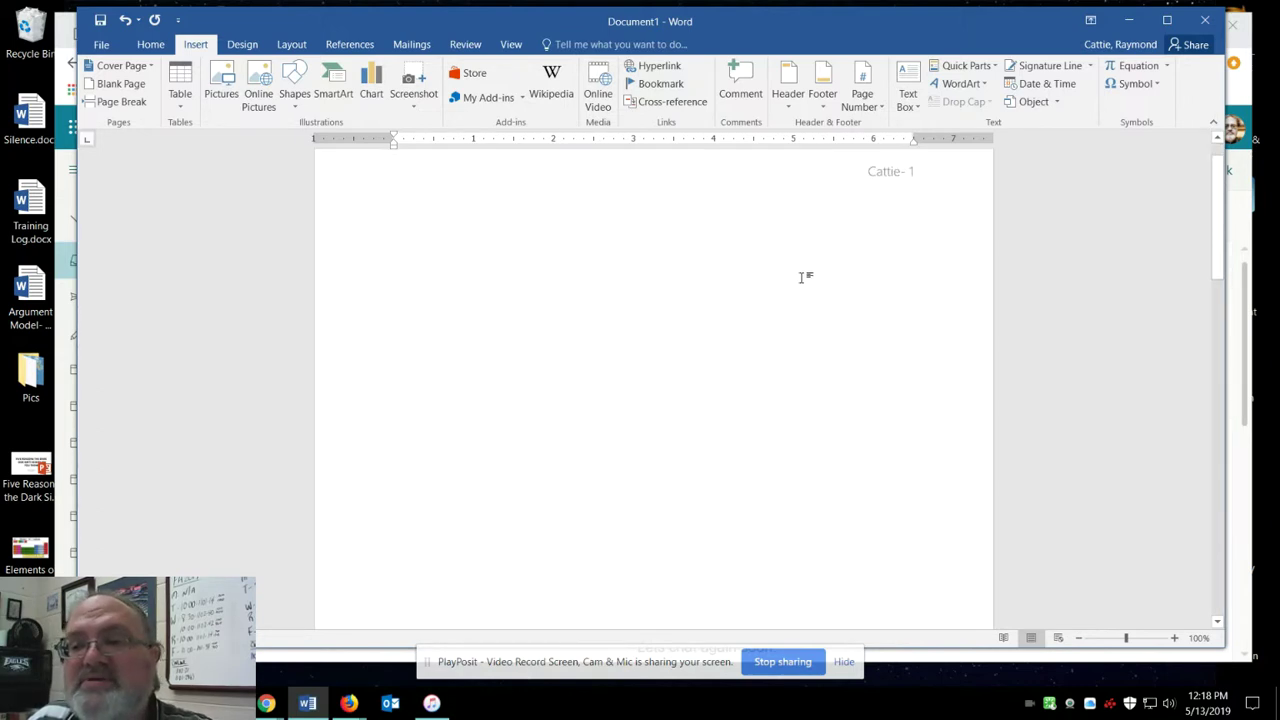
scroll(880, 440, down, 4)
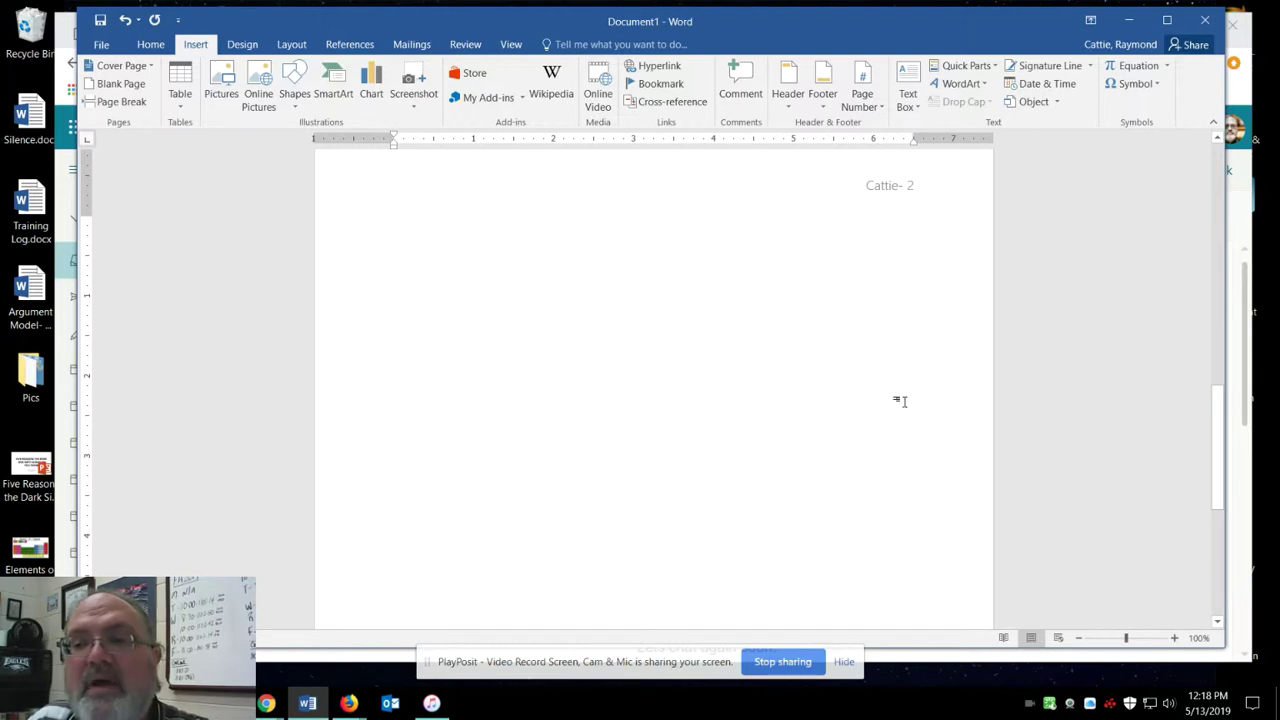
scroll(900, 401, up, 2)
scroll(874, 430, down, 3)
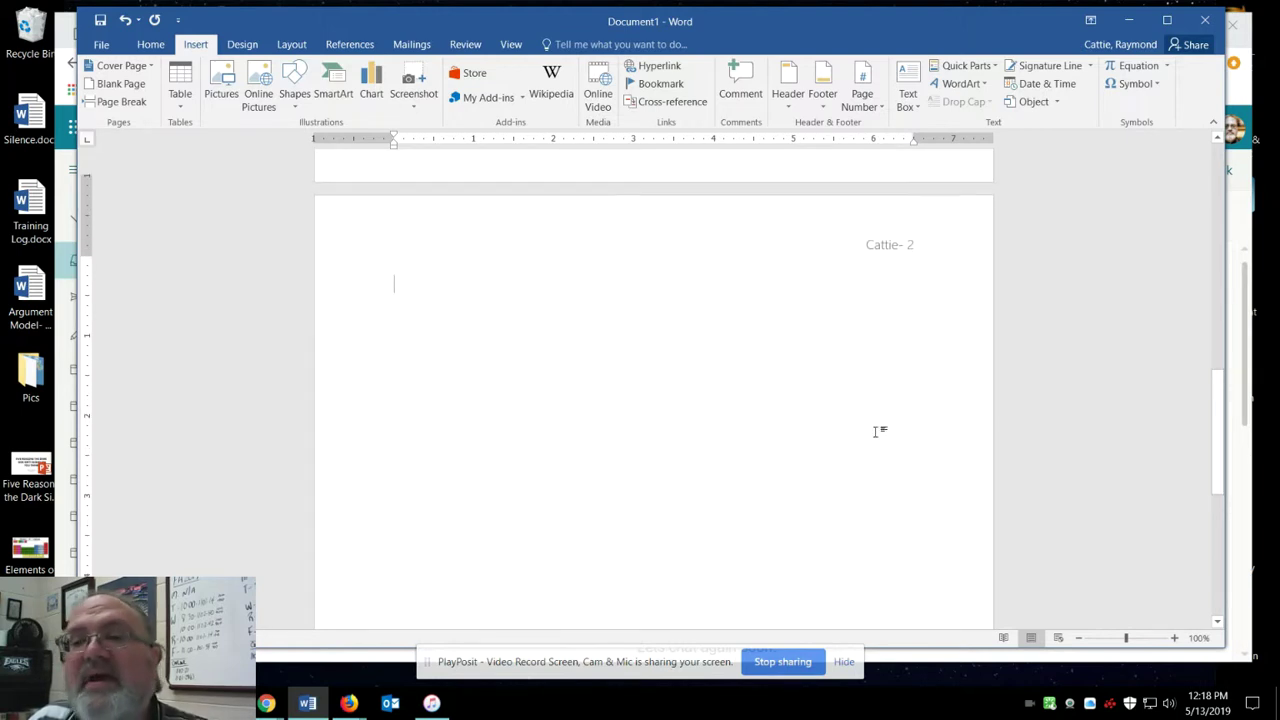
Insert another page break after page 2 to add a third page
scroll(873, 425, down, 5)
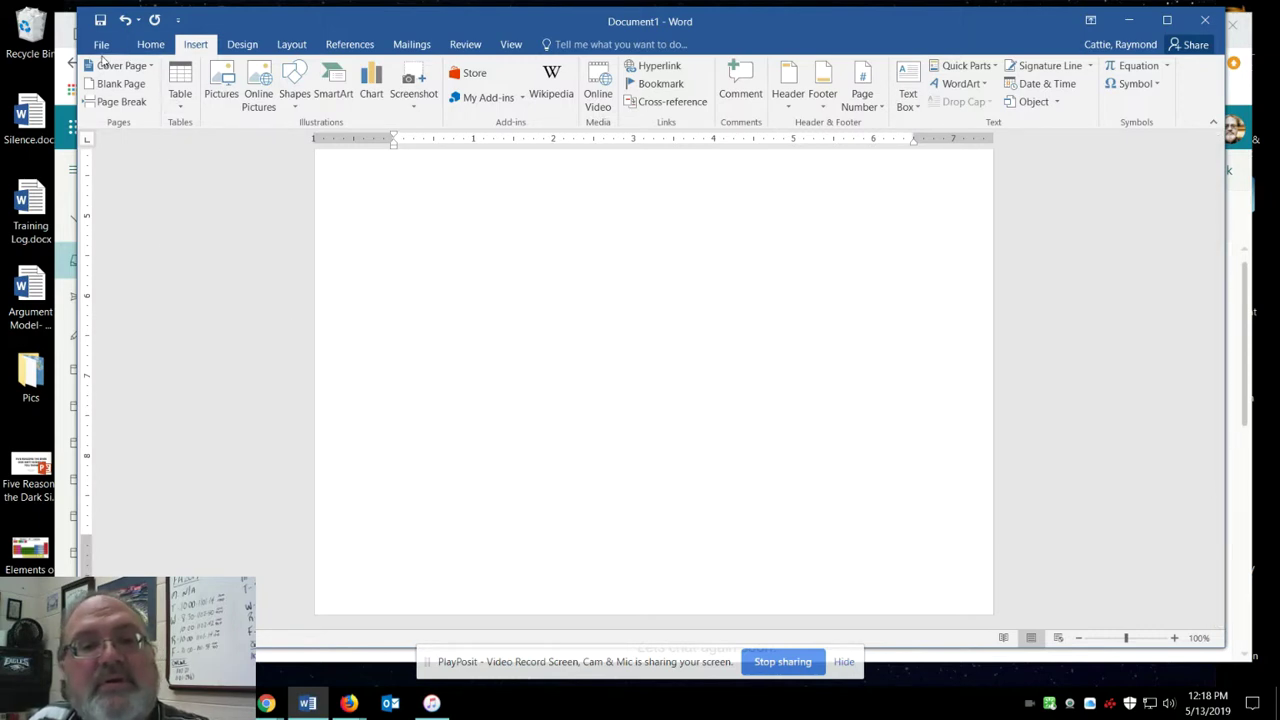
click(137, 110)
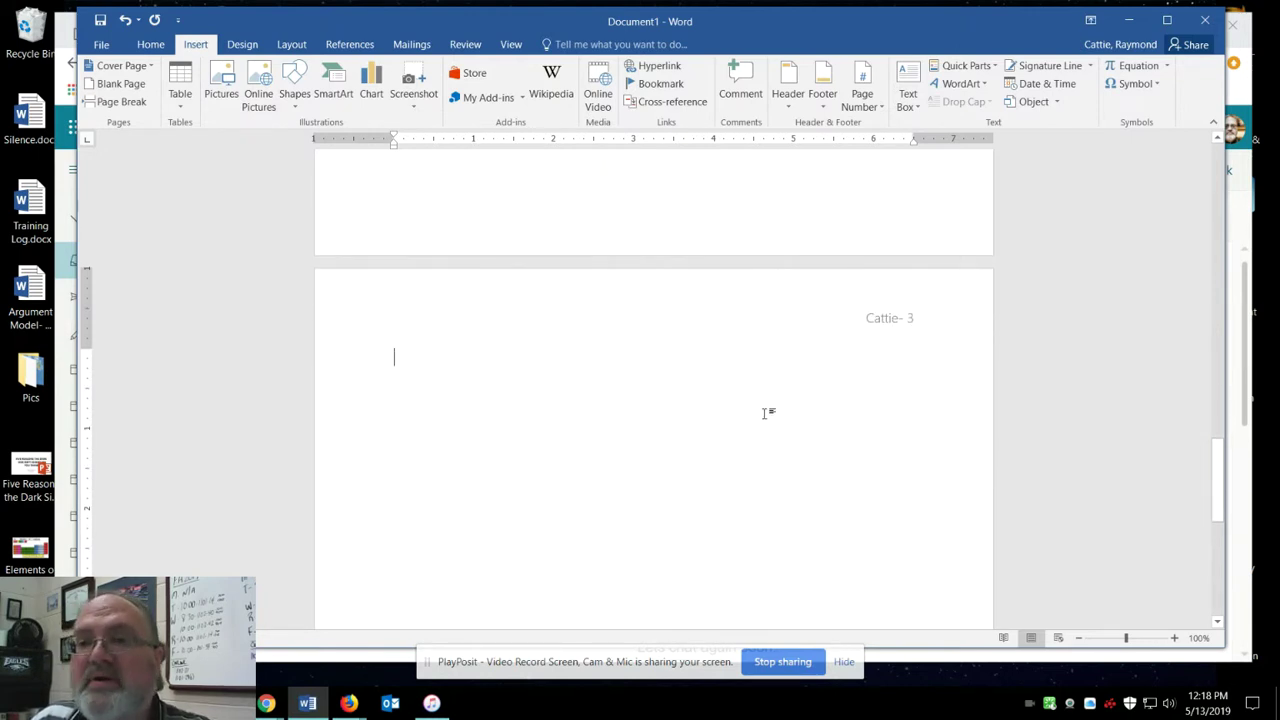
scroll(762, 348, up, 15)
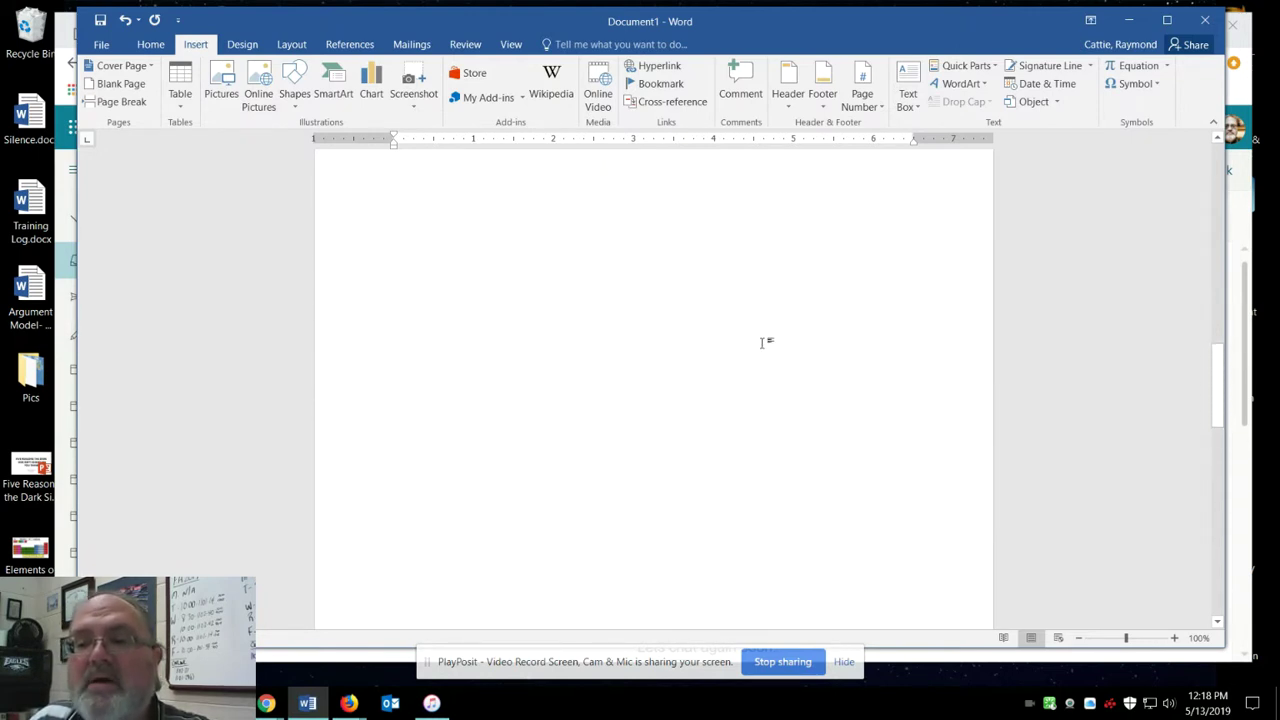
scroll(762, 342, up, 8)
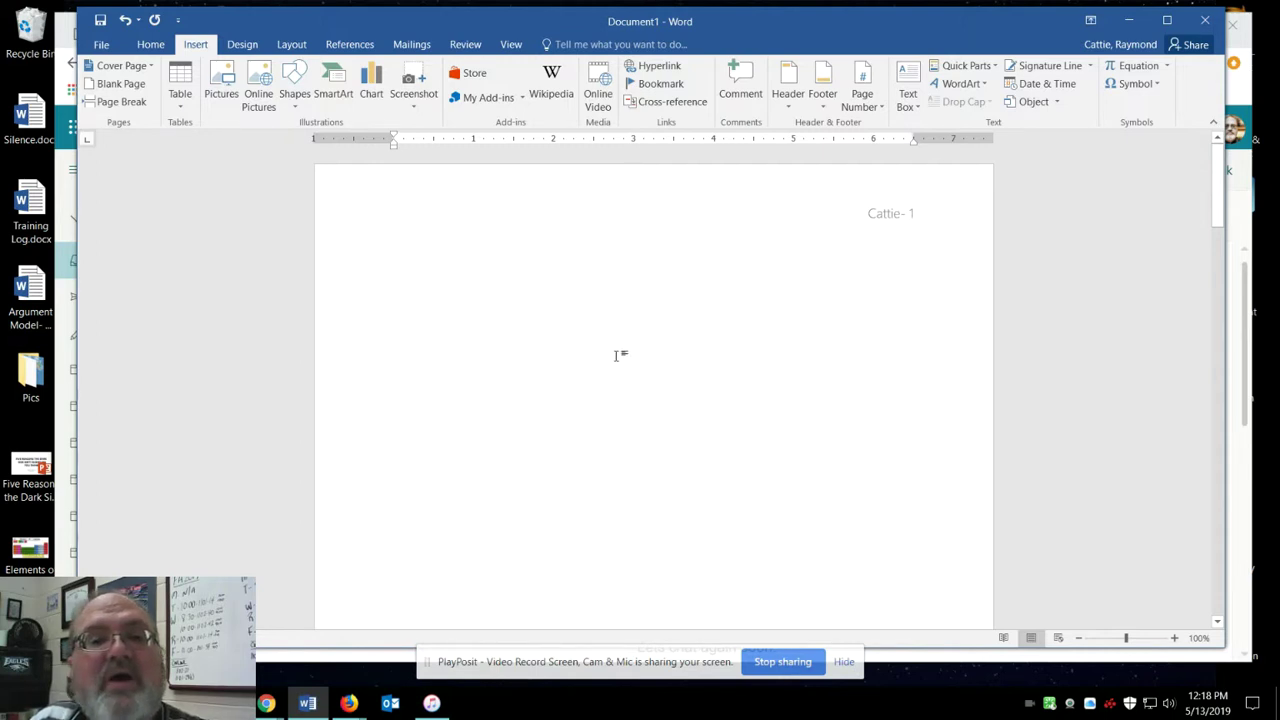
Turn on Different first page for headers and footers in the Page Setup layout, applied to the whole document
click(292, 45)
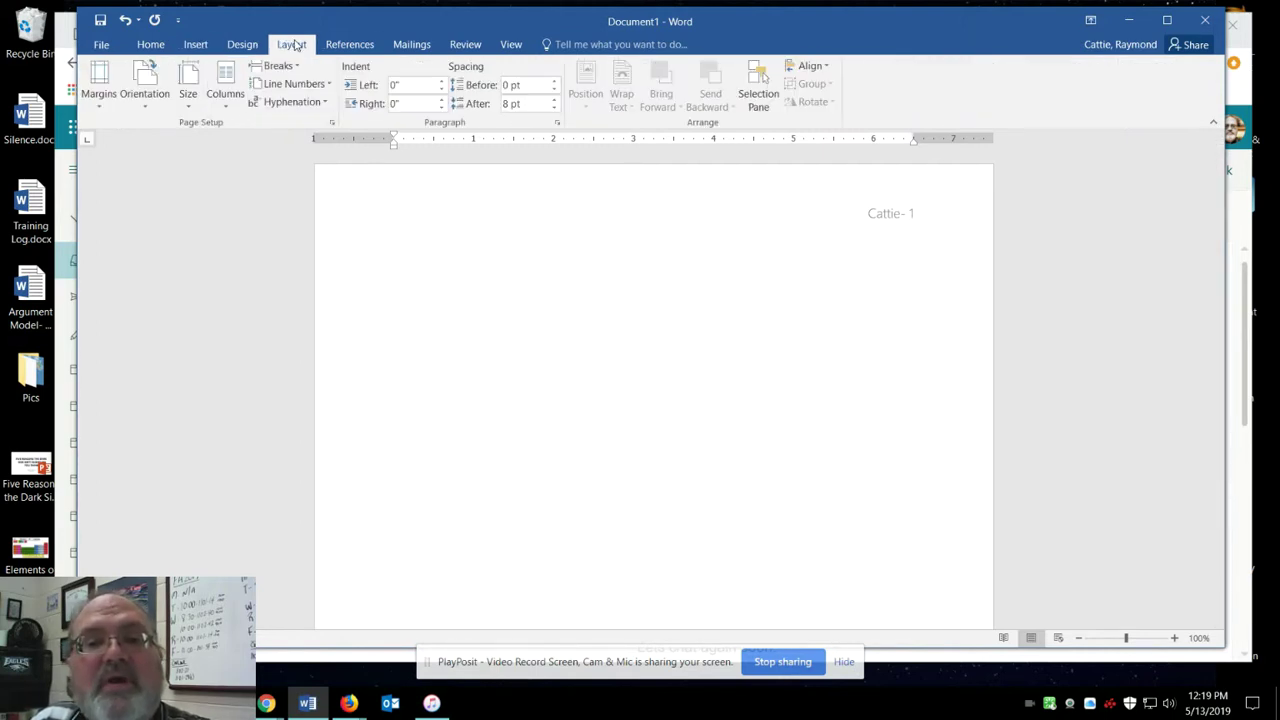
click(331, 124)
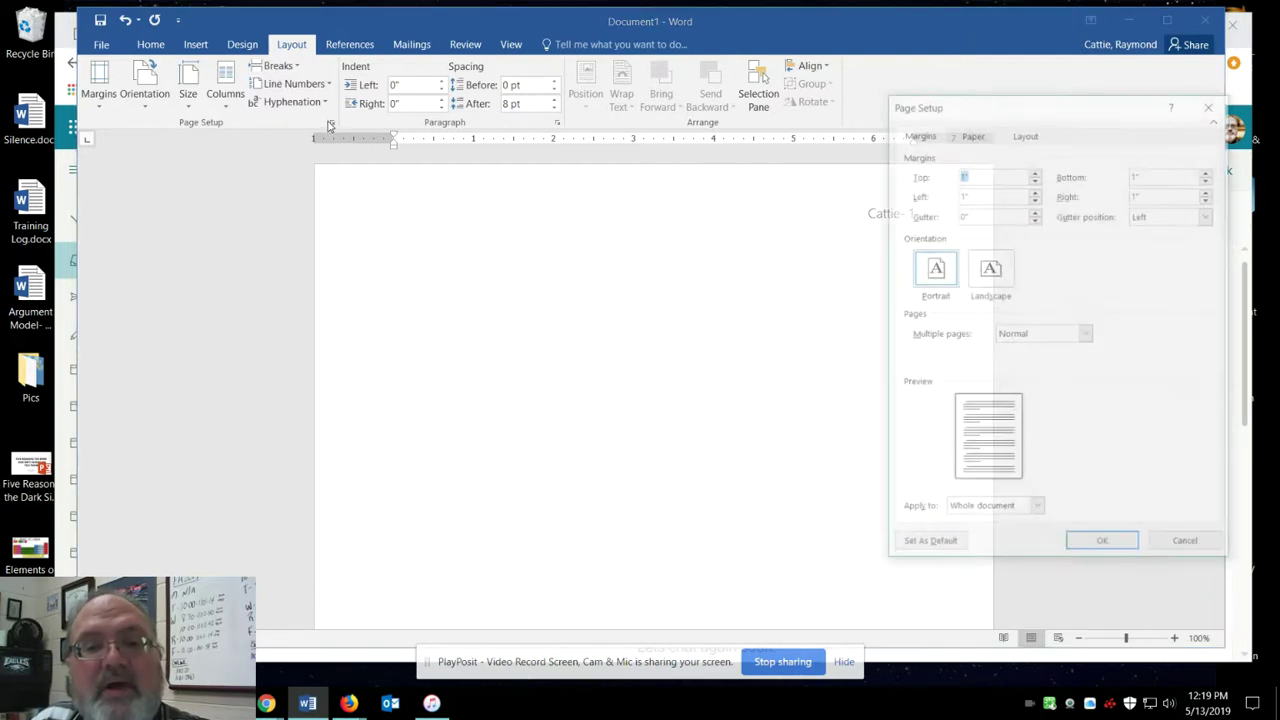
click(1026, 133)
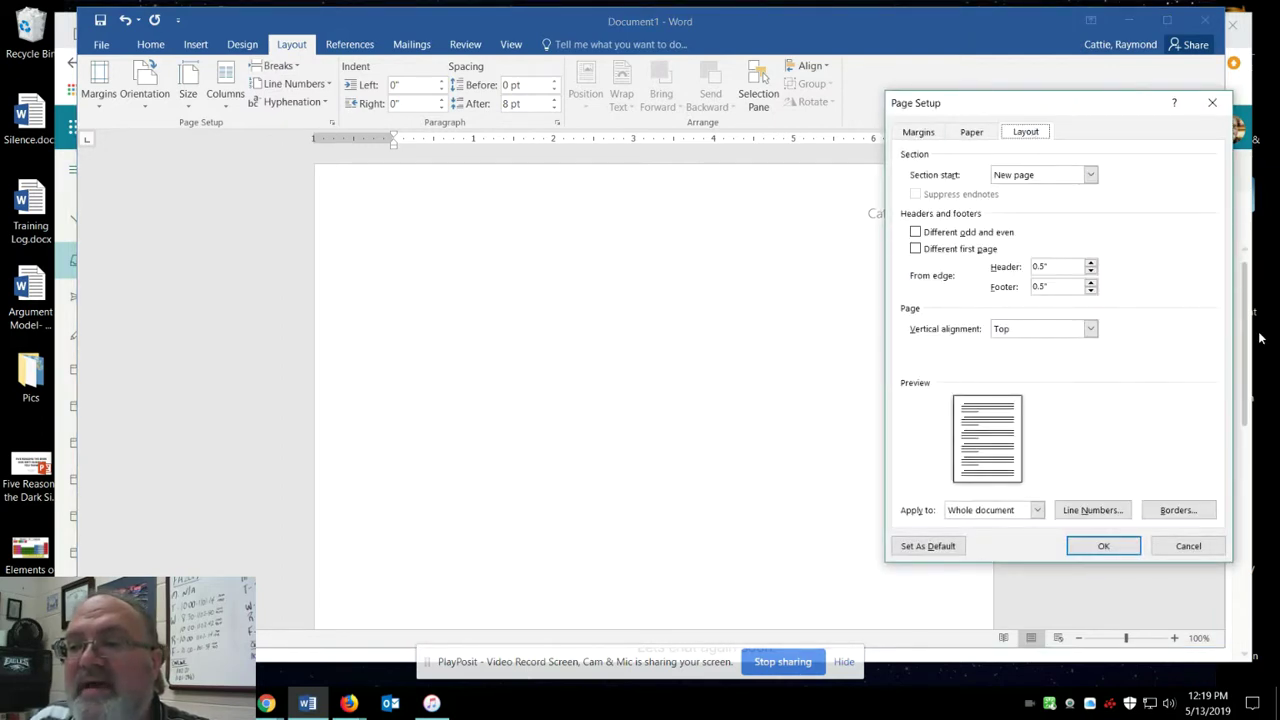
click(916, 249)
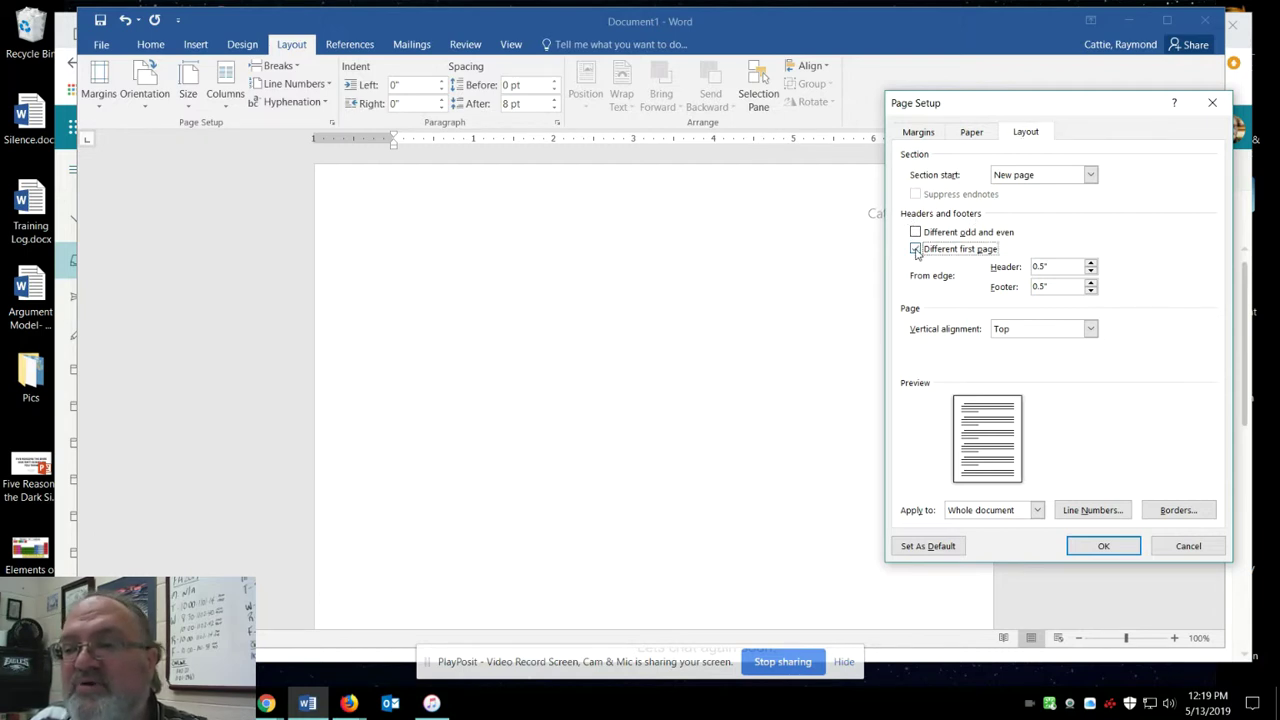
click(1106, 547)
scroll(814, 437, up, 10)
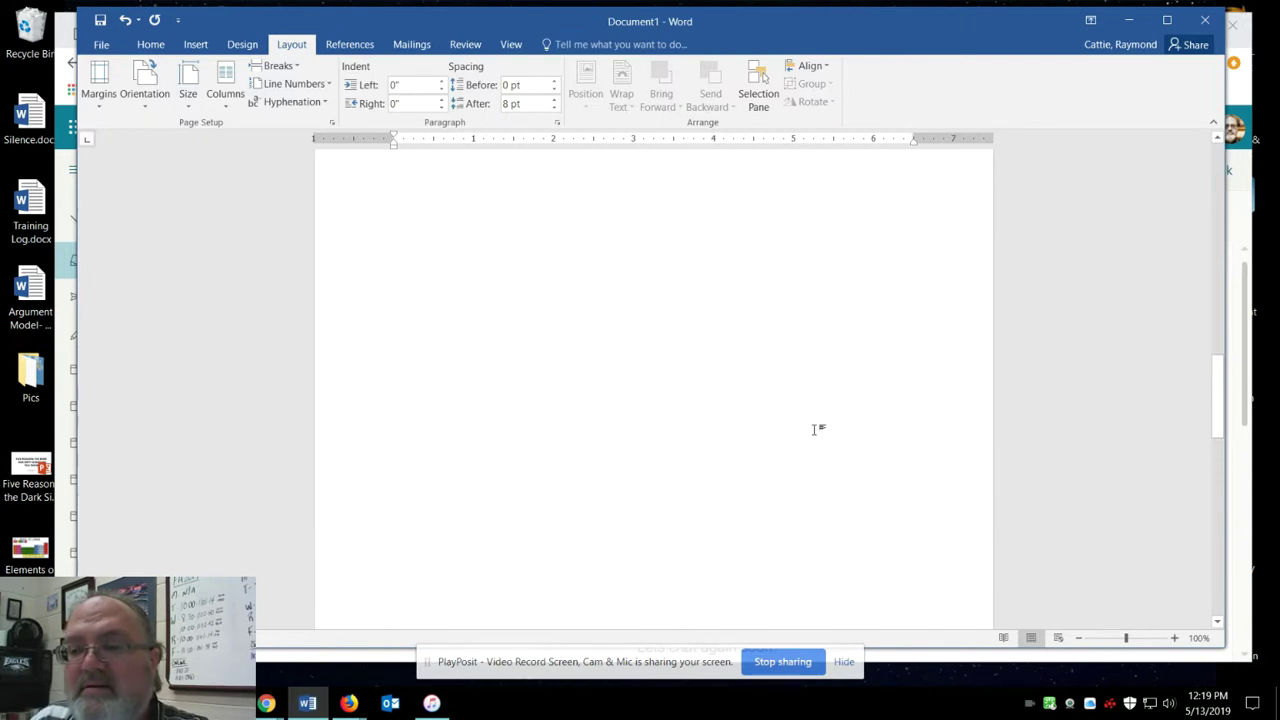
scroll(852, 382, up, 5)
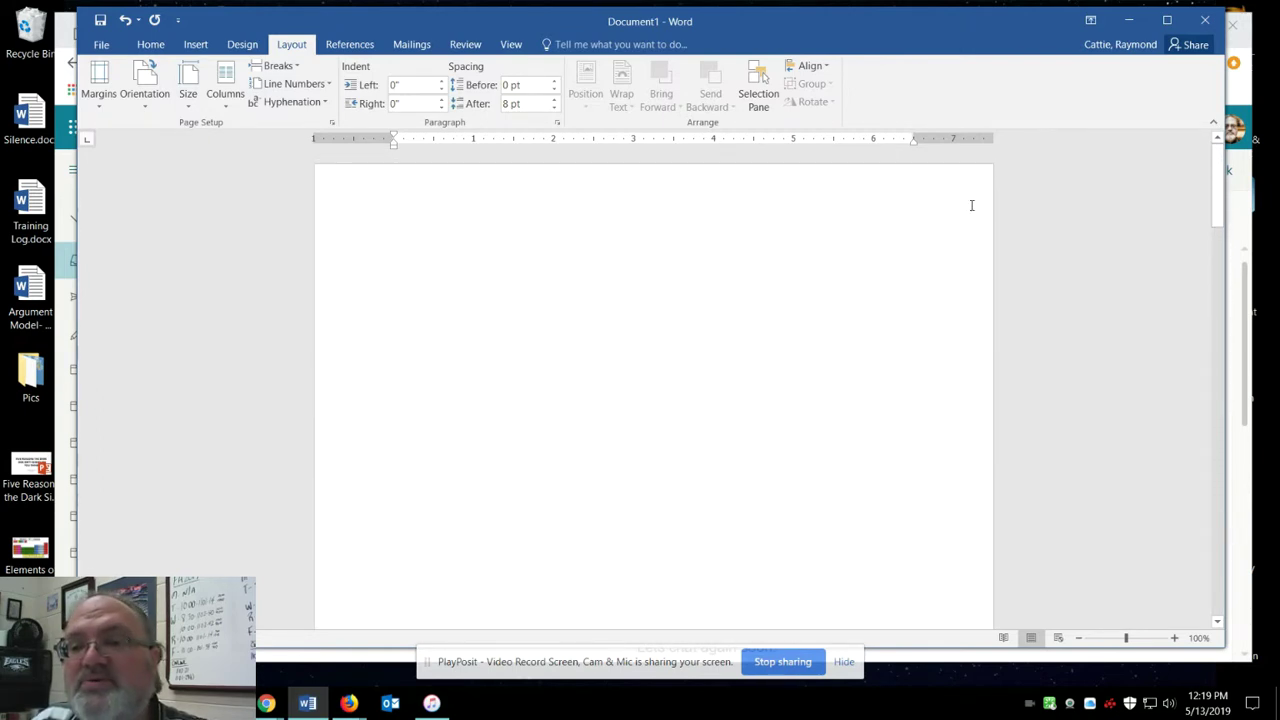
Write "MLA Header Info", "Line 2", "Line 3" and "Line 4" on separate lines of page 1, leaving a blank line below
click(462, 337)
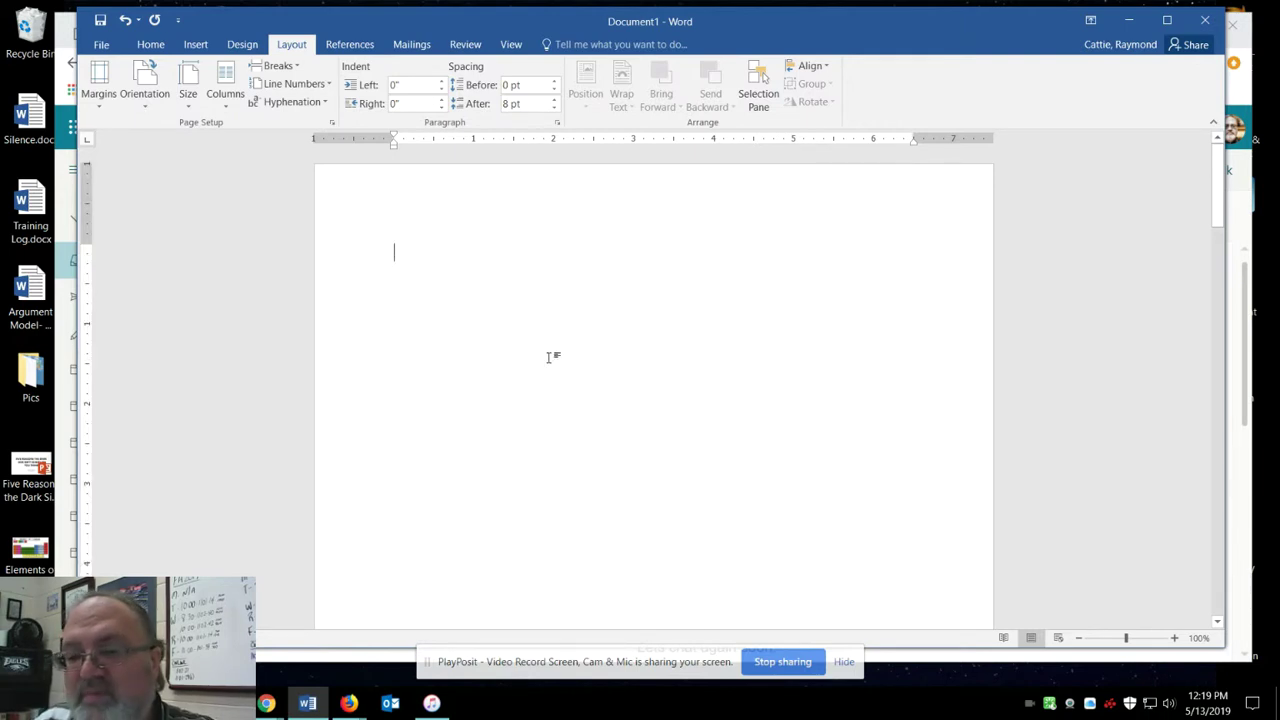
text(ML)
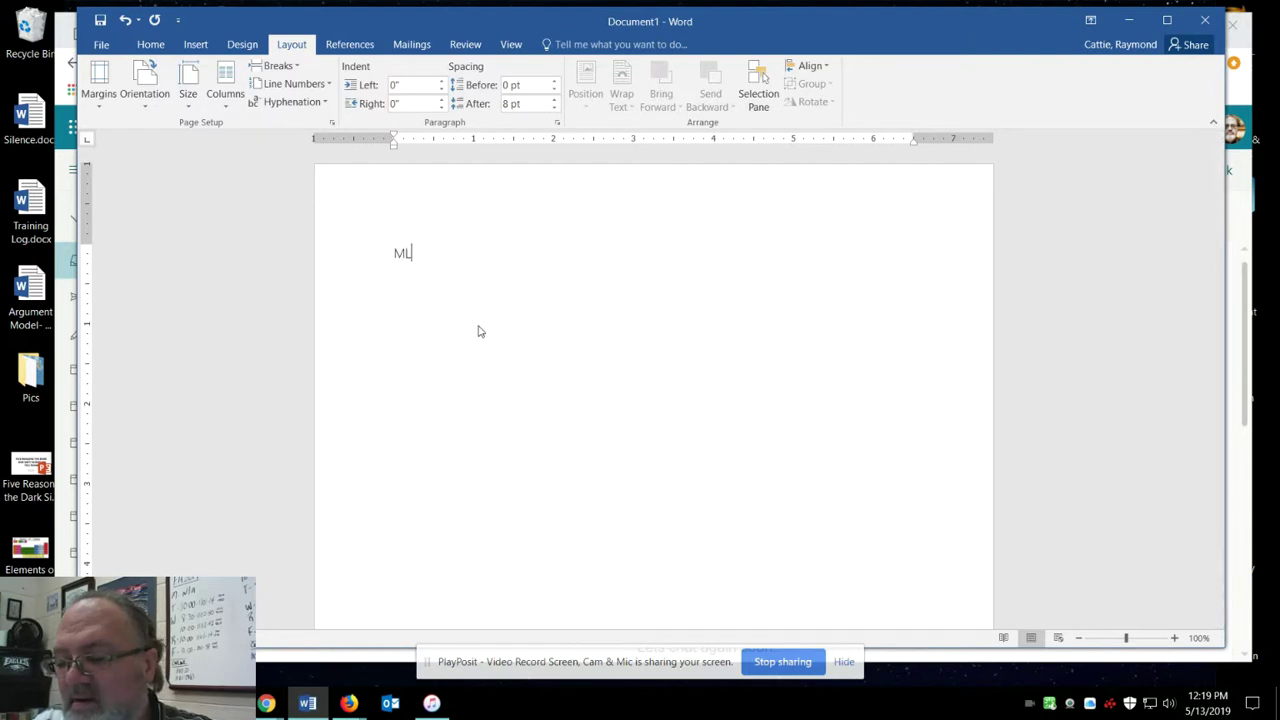
text(A Header )
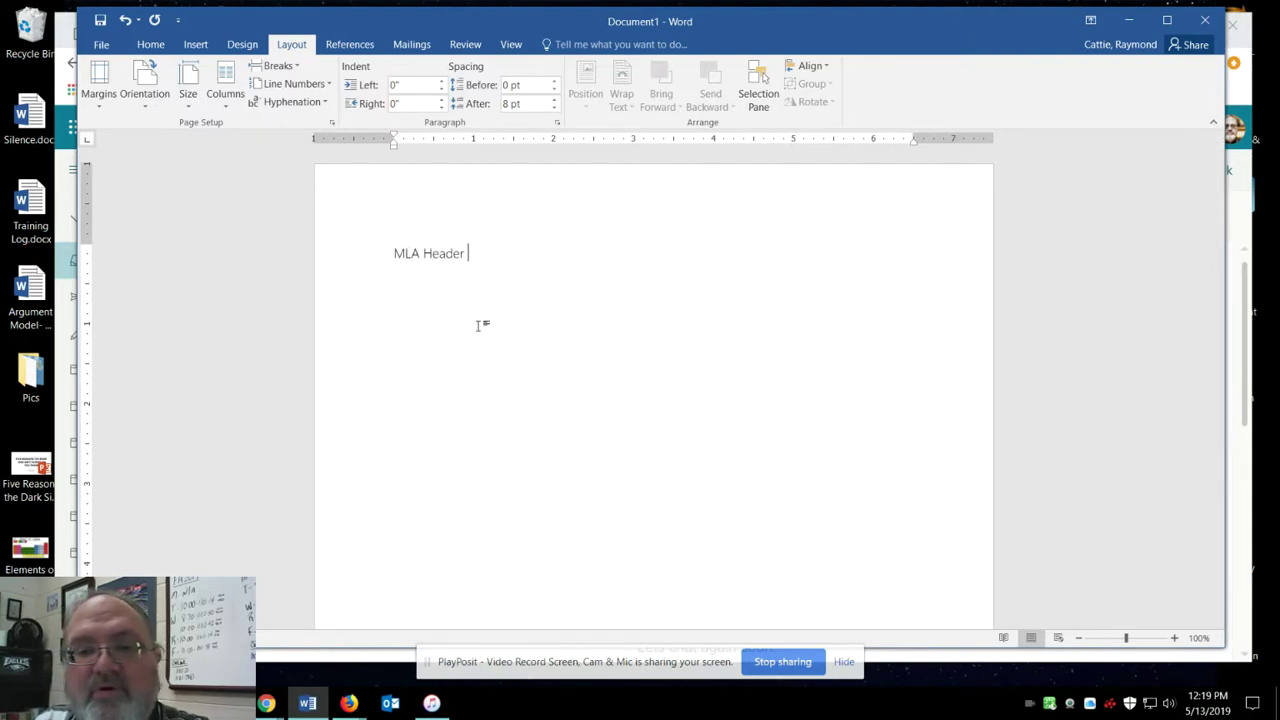
text(Info)
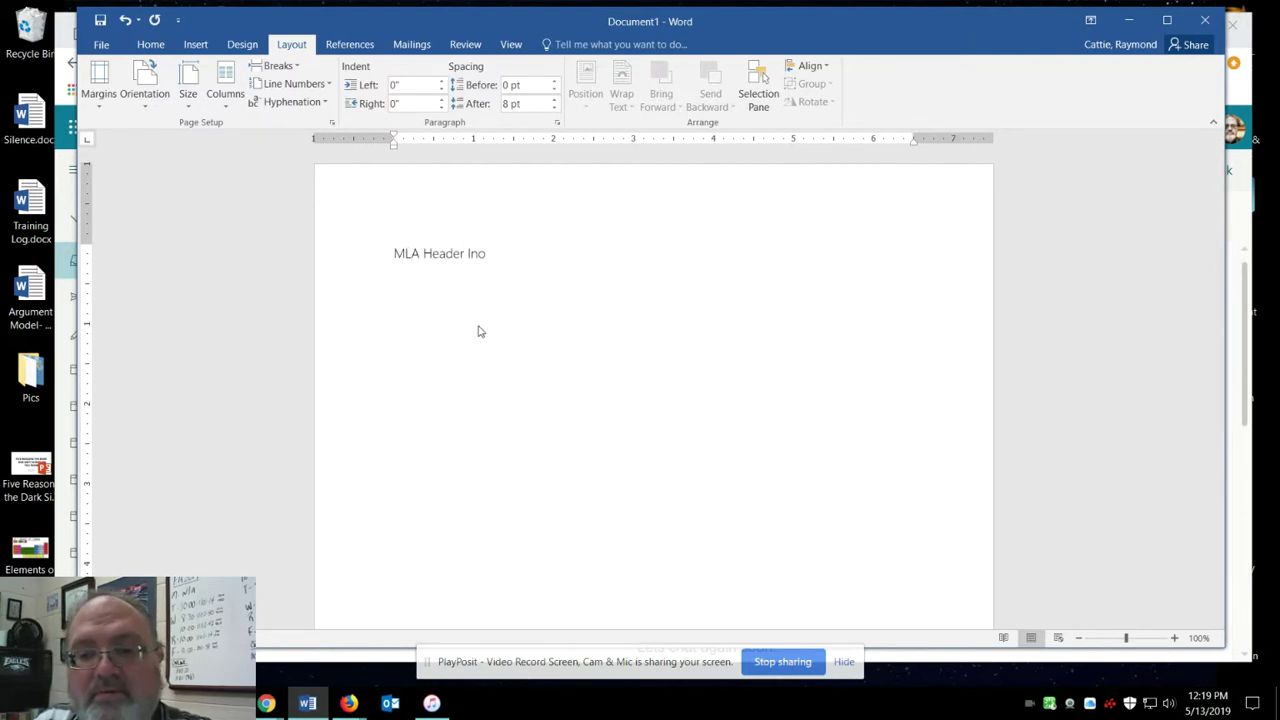
key(BackSpace)
text(fo )
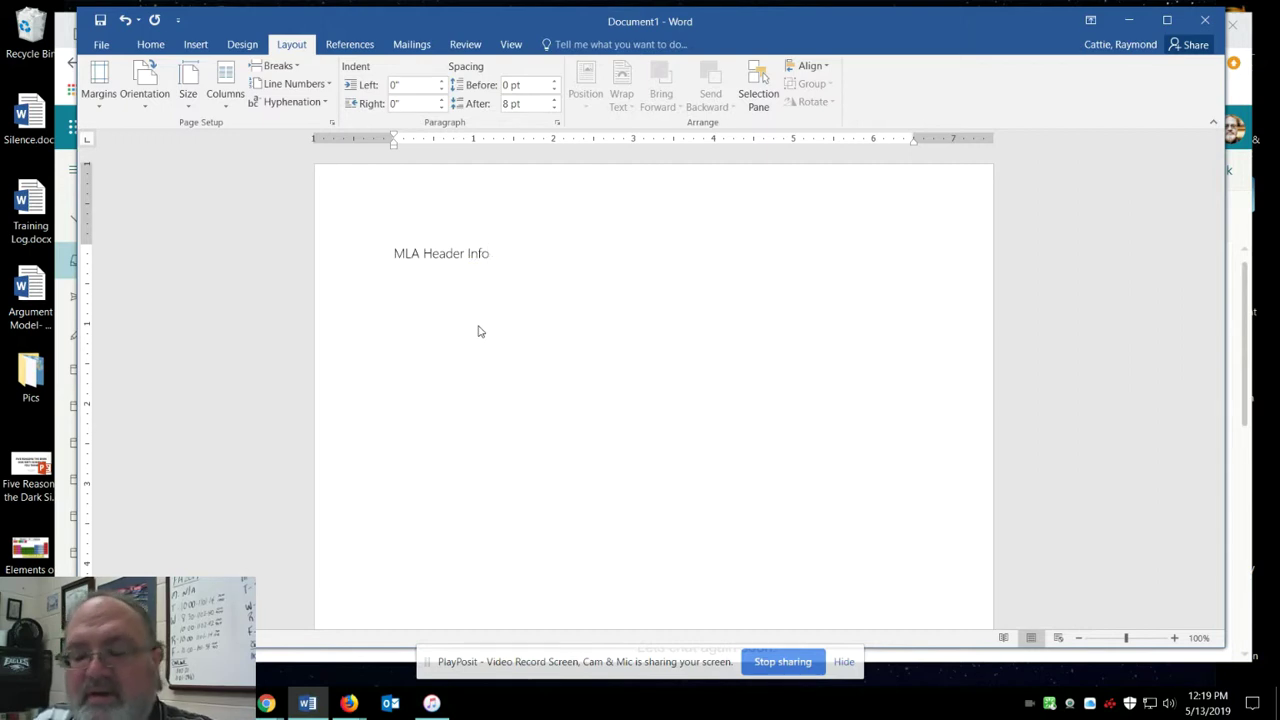
text(Line )
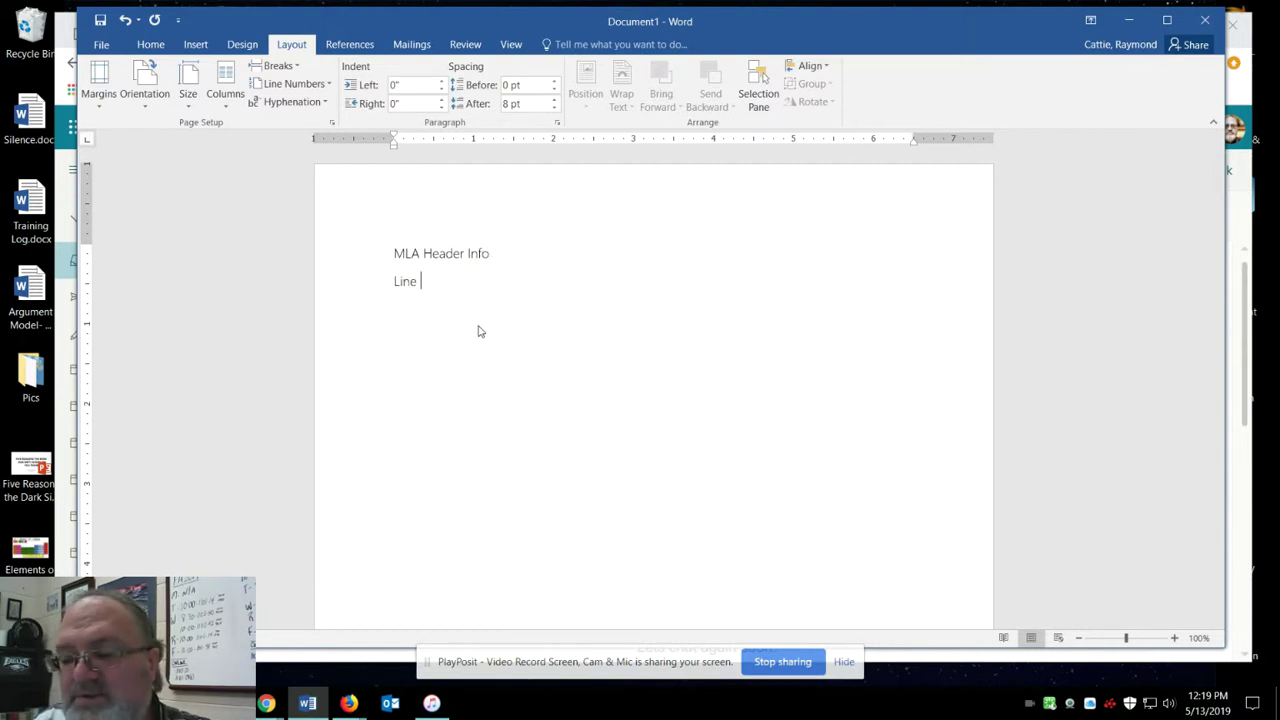
text(2 Line )
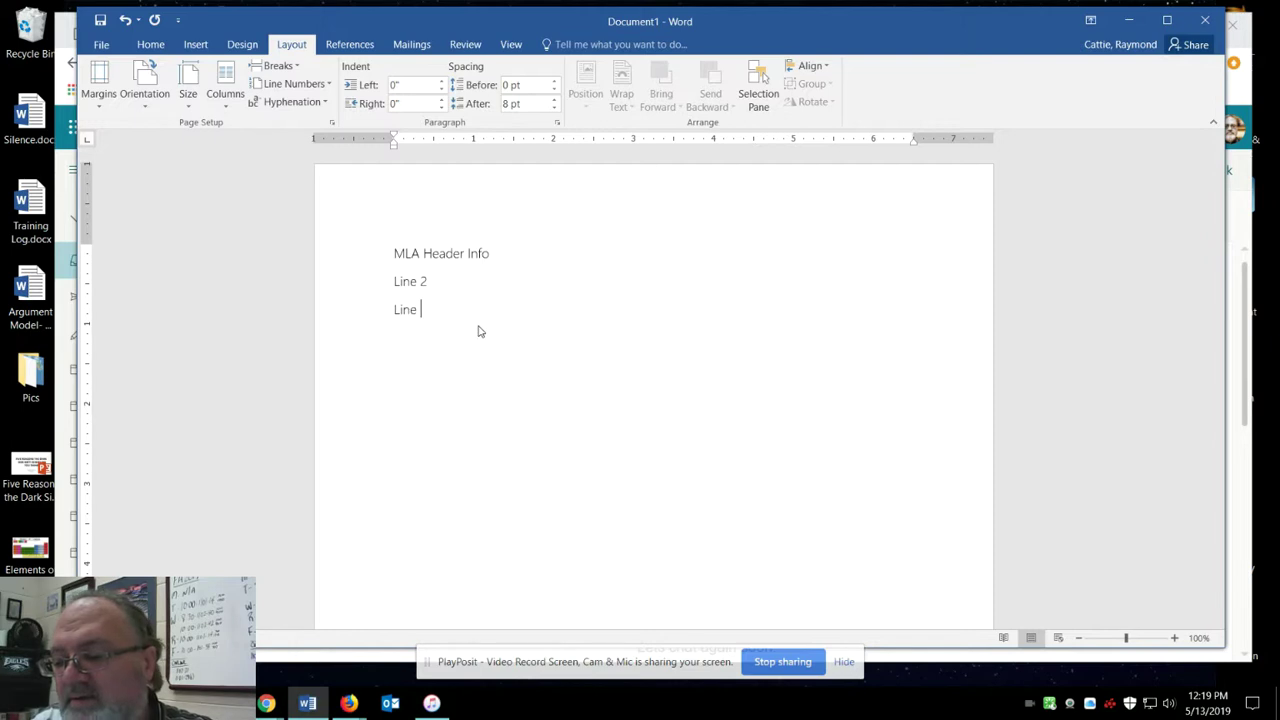
text(3)
key(Return)
text(Line 4)
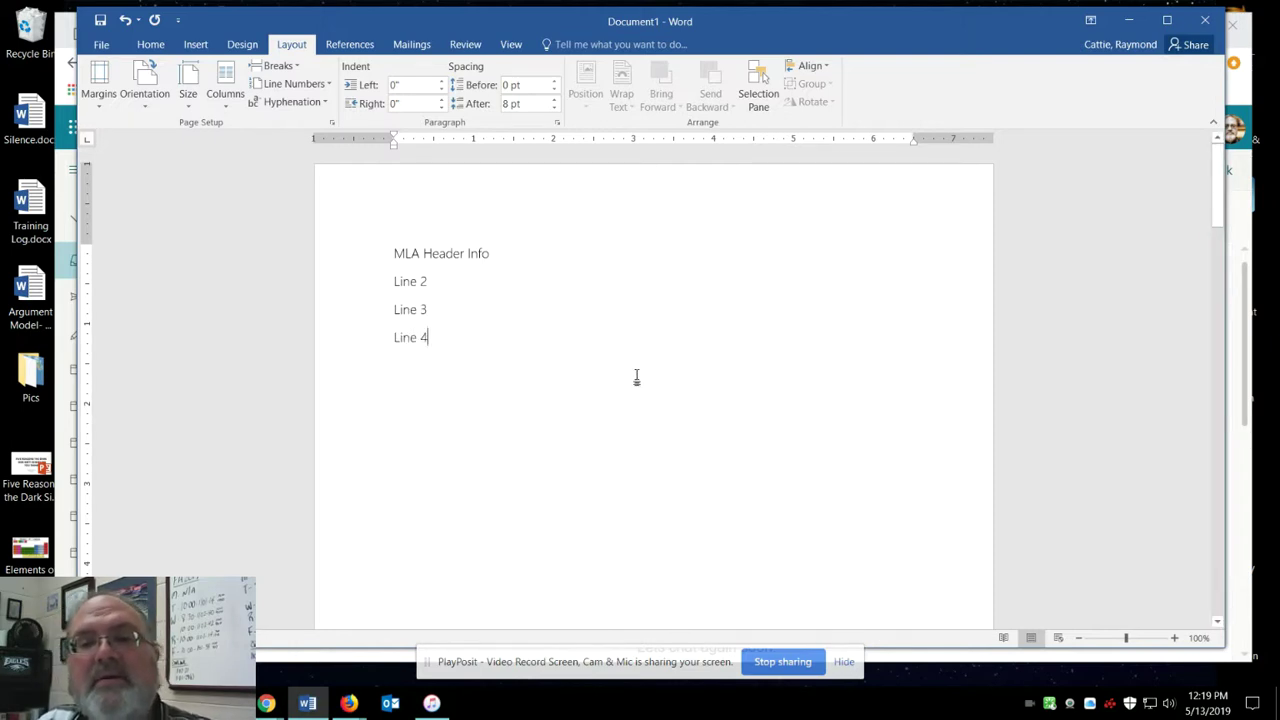
key(Return)
key(Return)
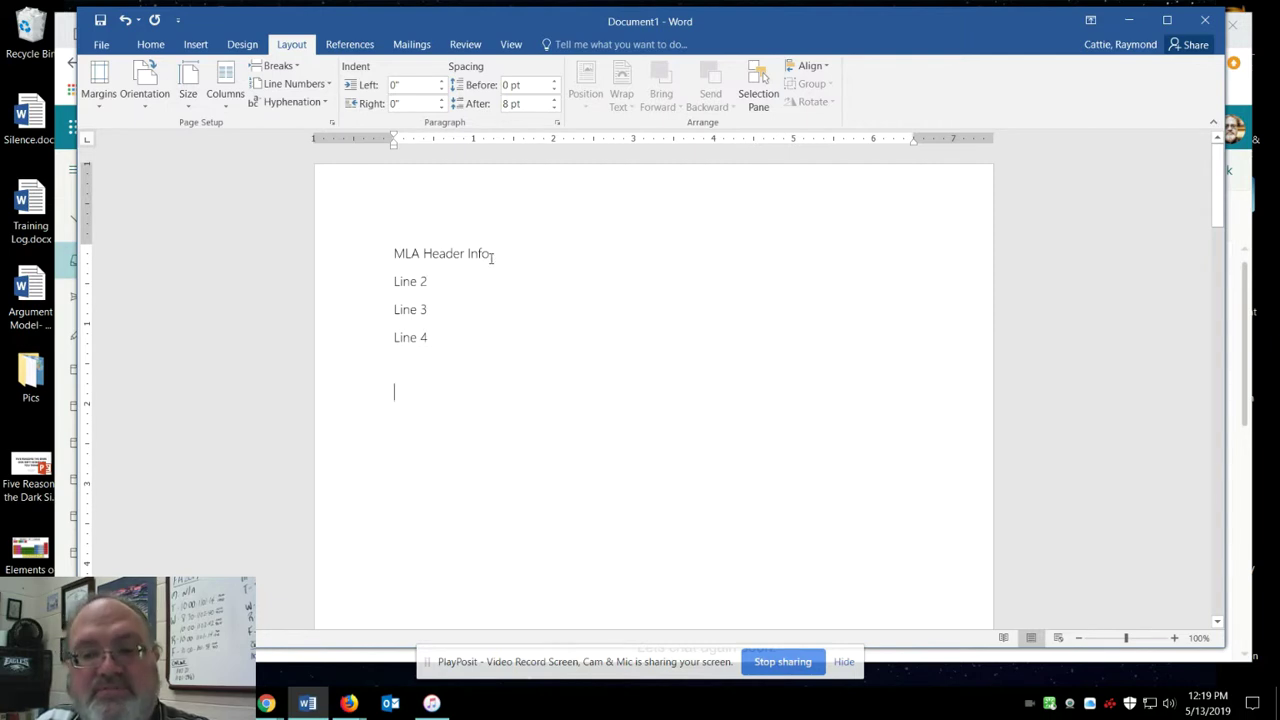
Review the headers on the first, second and third pages
scroll(474, 326, down, 10)
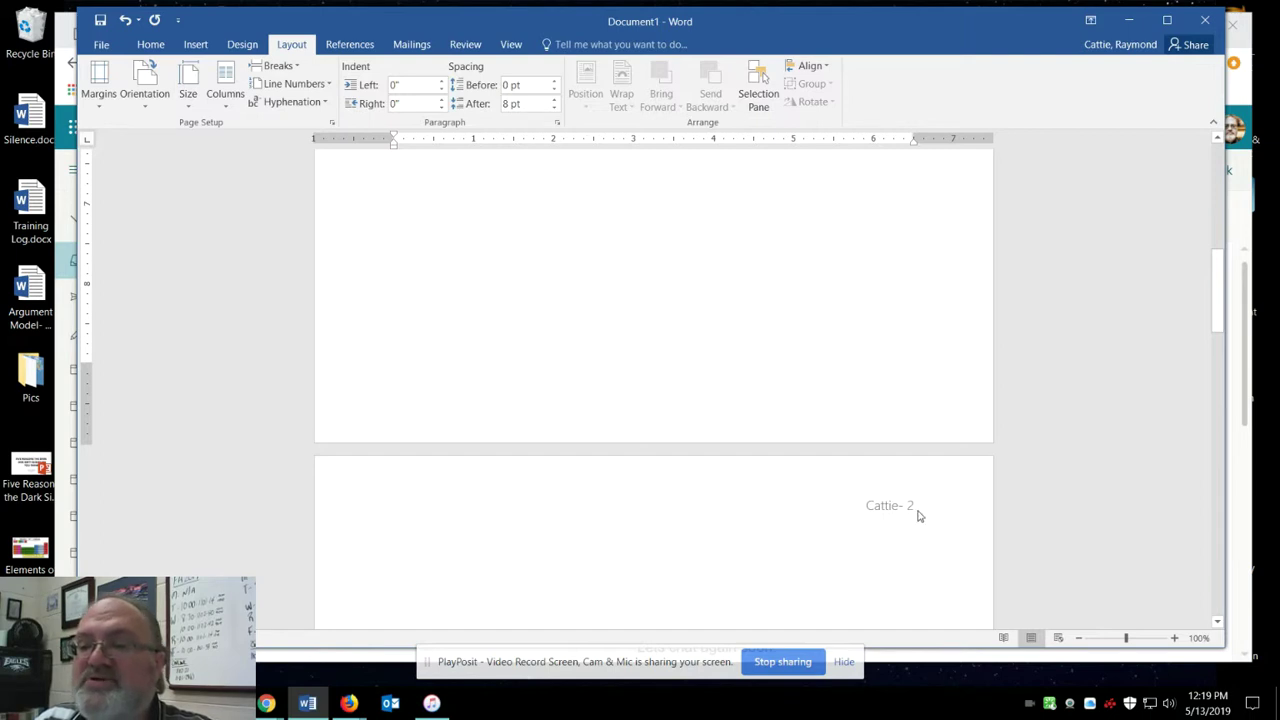
scroll(889, 465, down, 10)
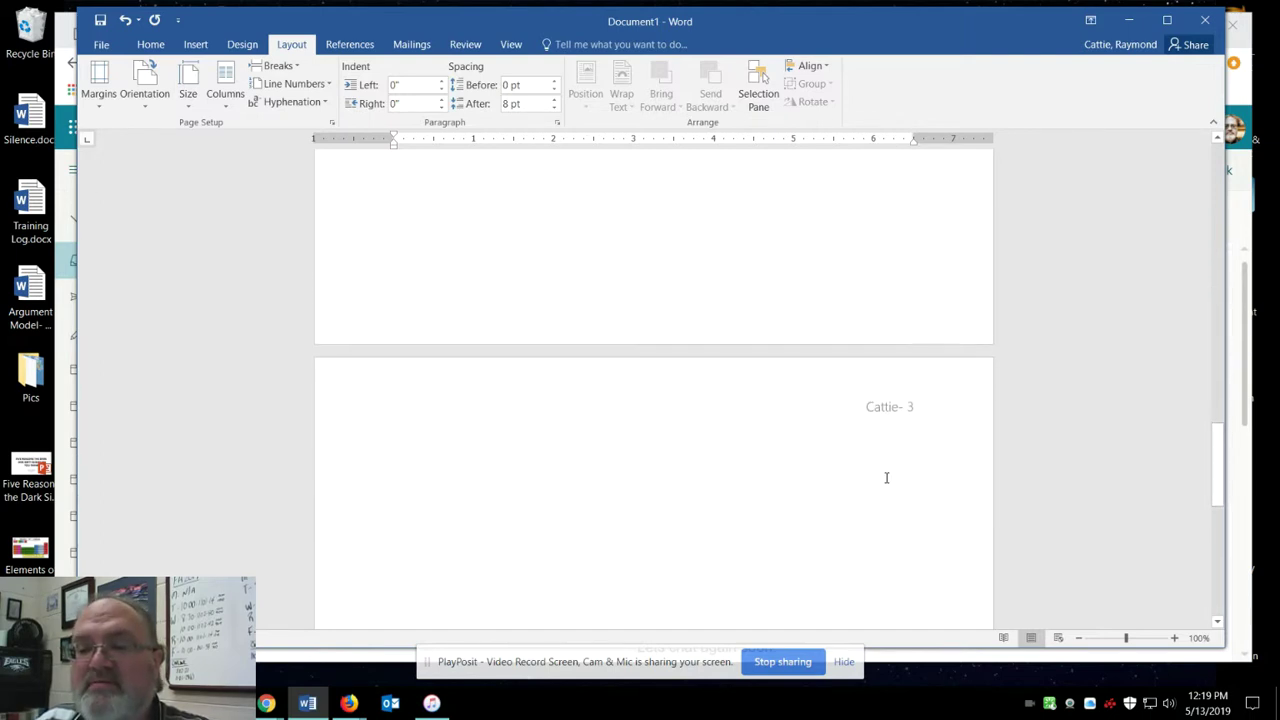
scroll(886, 477, up, 15)
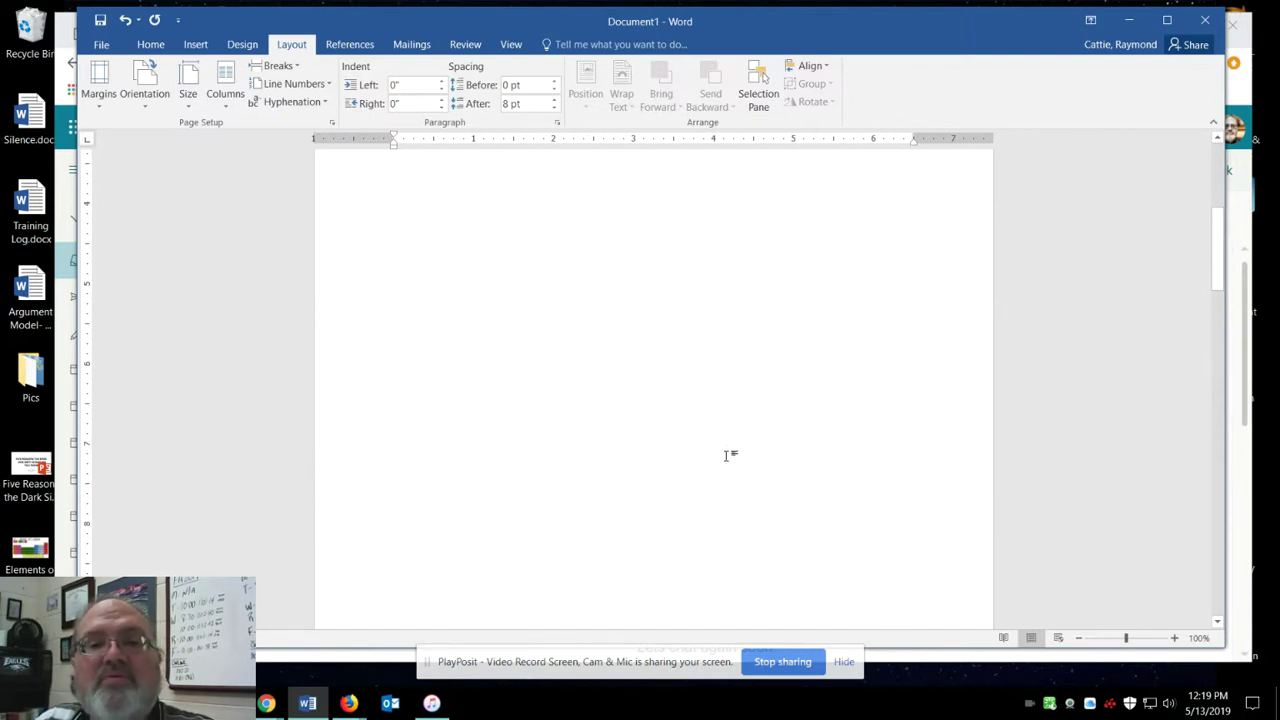
scroll(726, 456, up, 15)
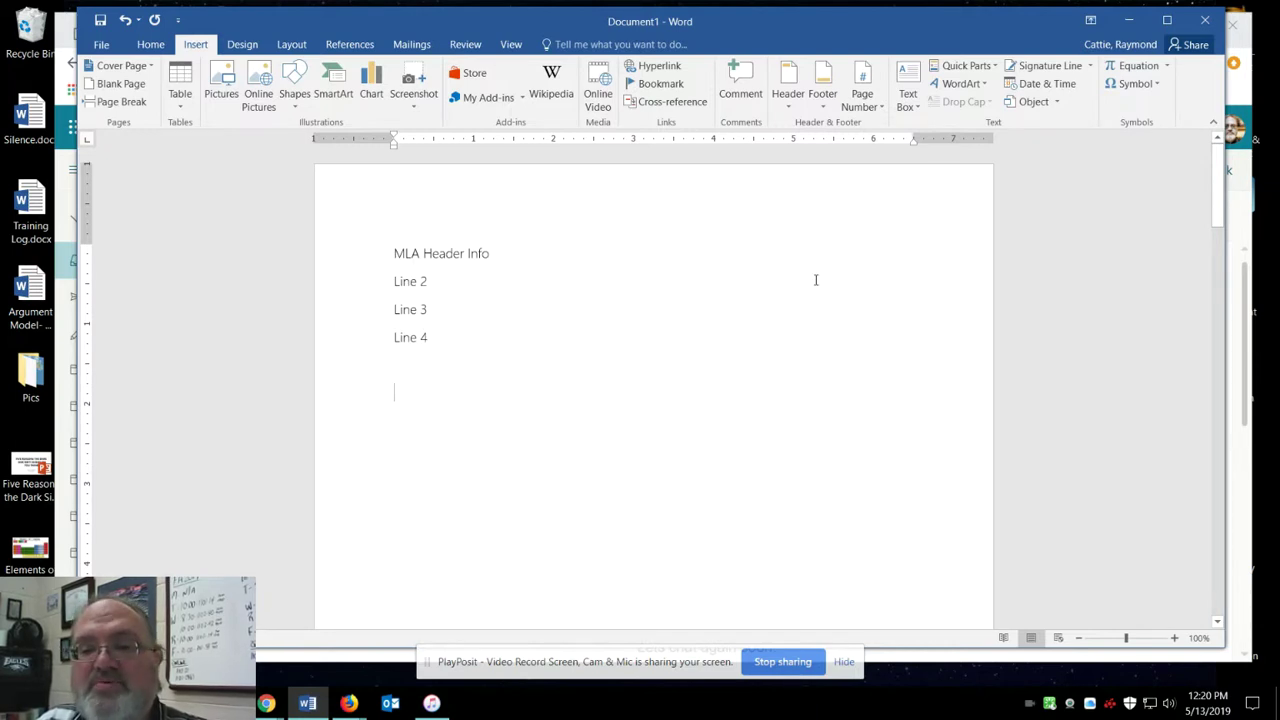
scroll(811, 292, down, 15)
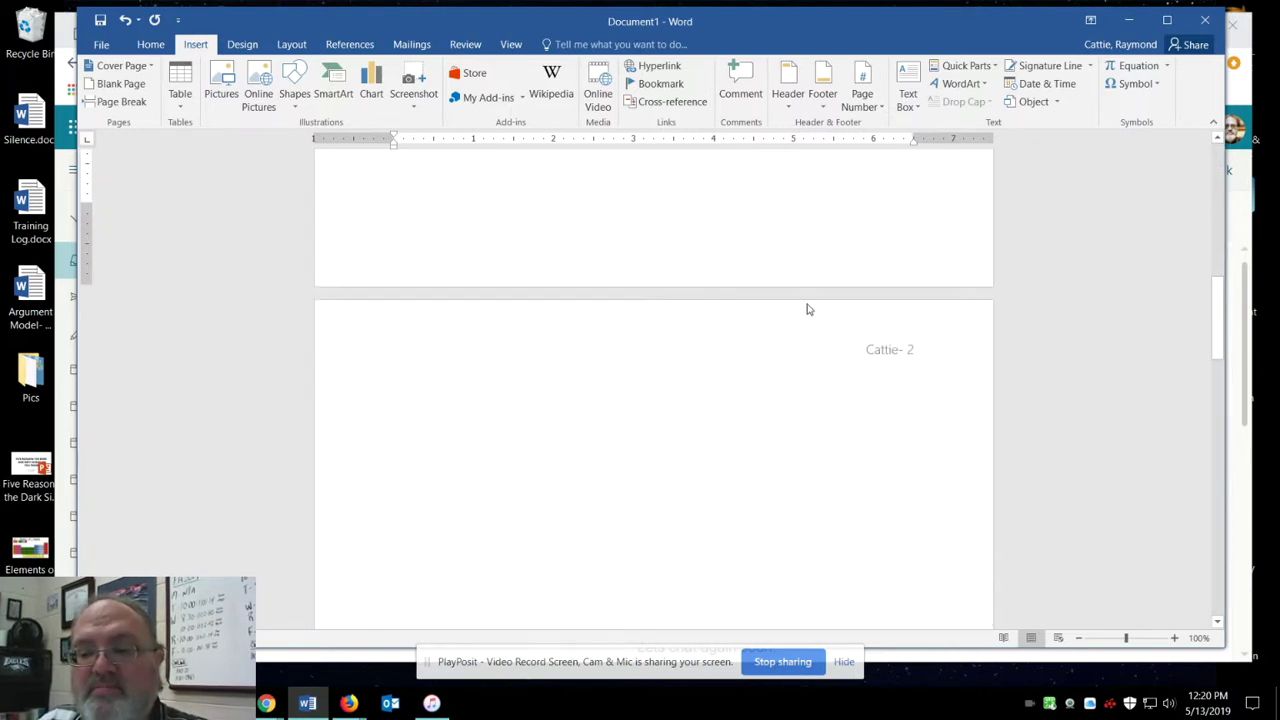